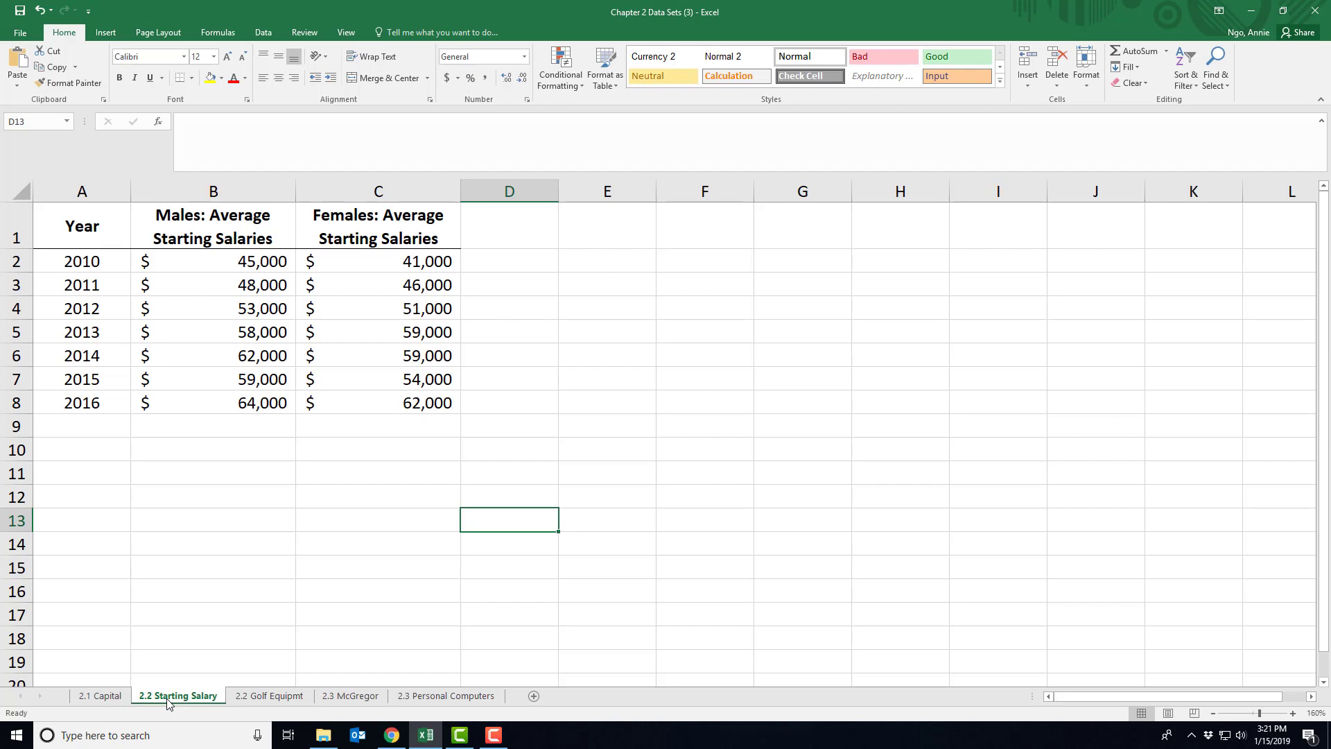
Step: Insert a clustered column chart of the male and female salaries in B1:C8
{"action": "left_click", "coordinate": [570, 429]}
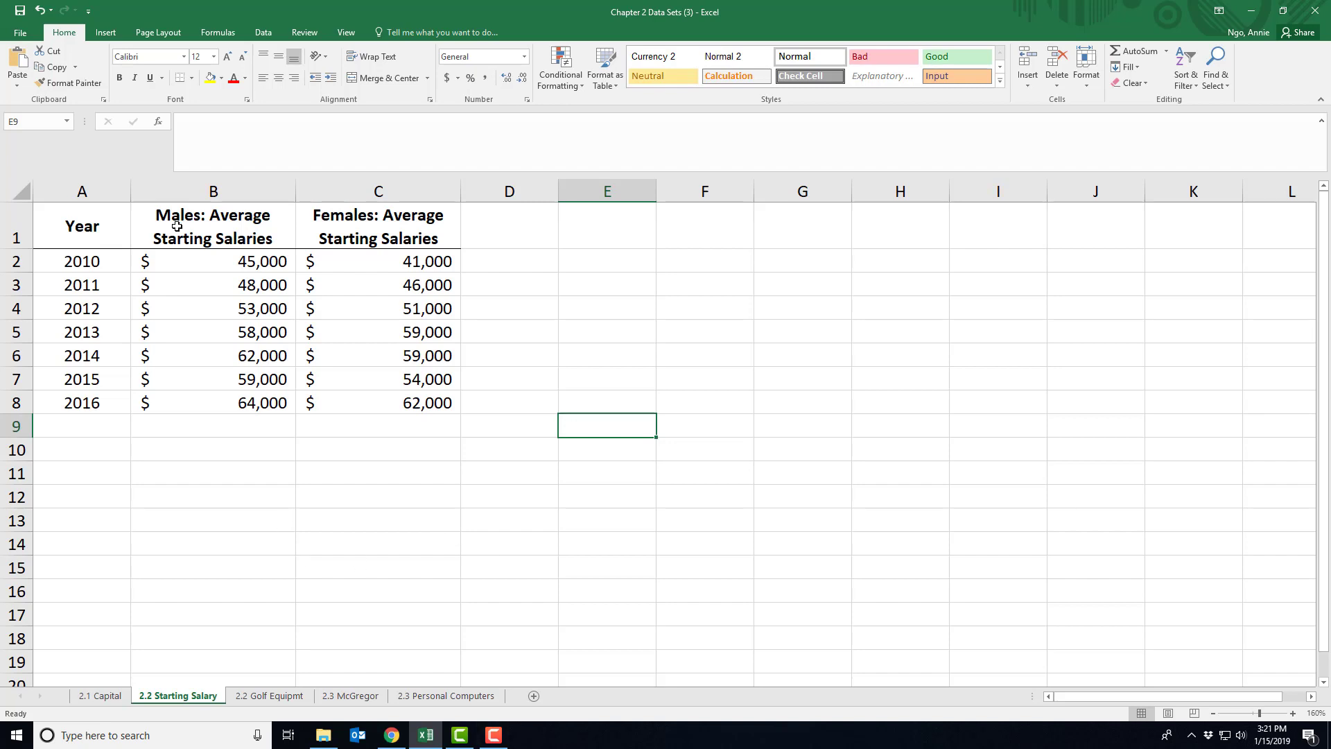
{"action": "left_click_drag", "start_coordinate": [176, 217], "coordinate": [330, 402]}
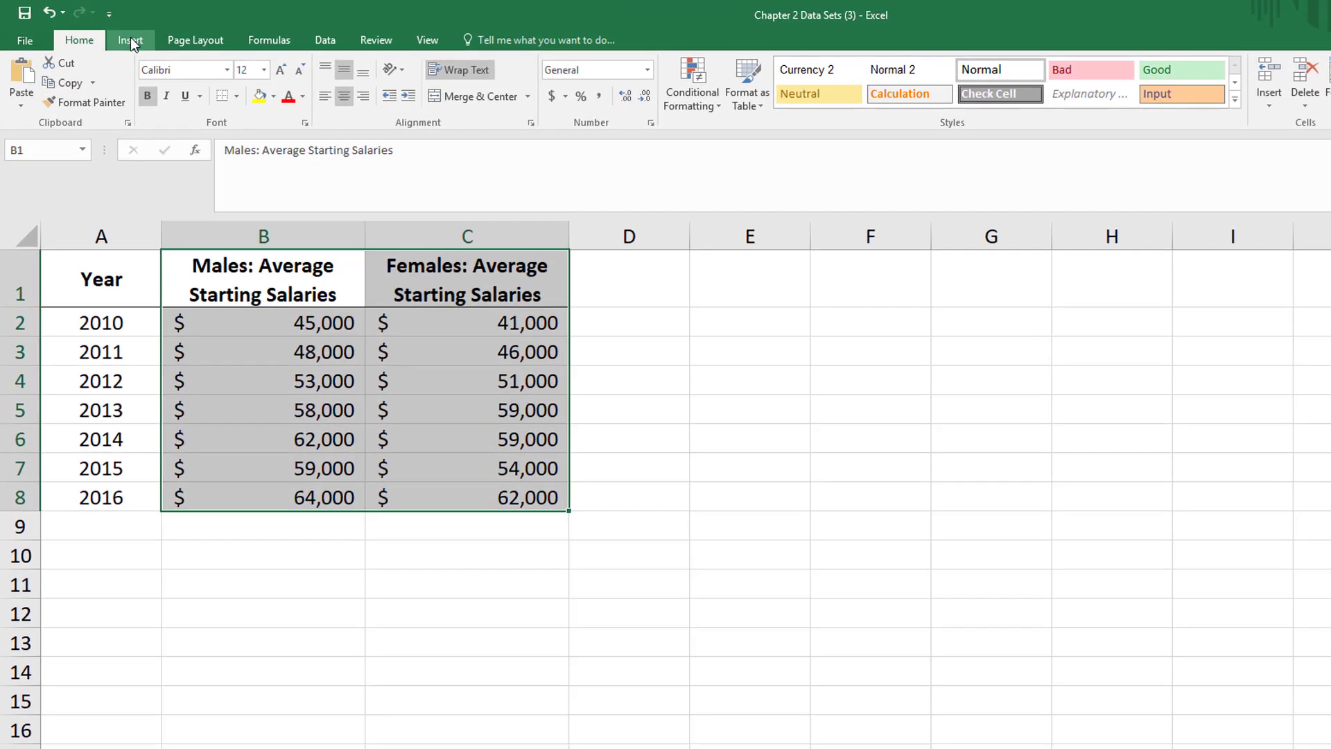
{"action": "left_click", "coordinate": [131, 38]}
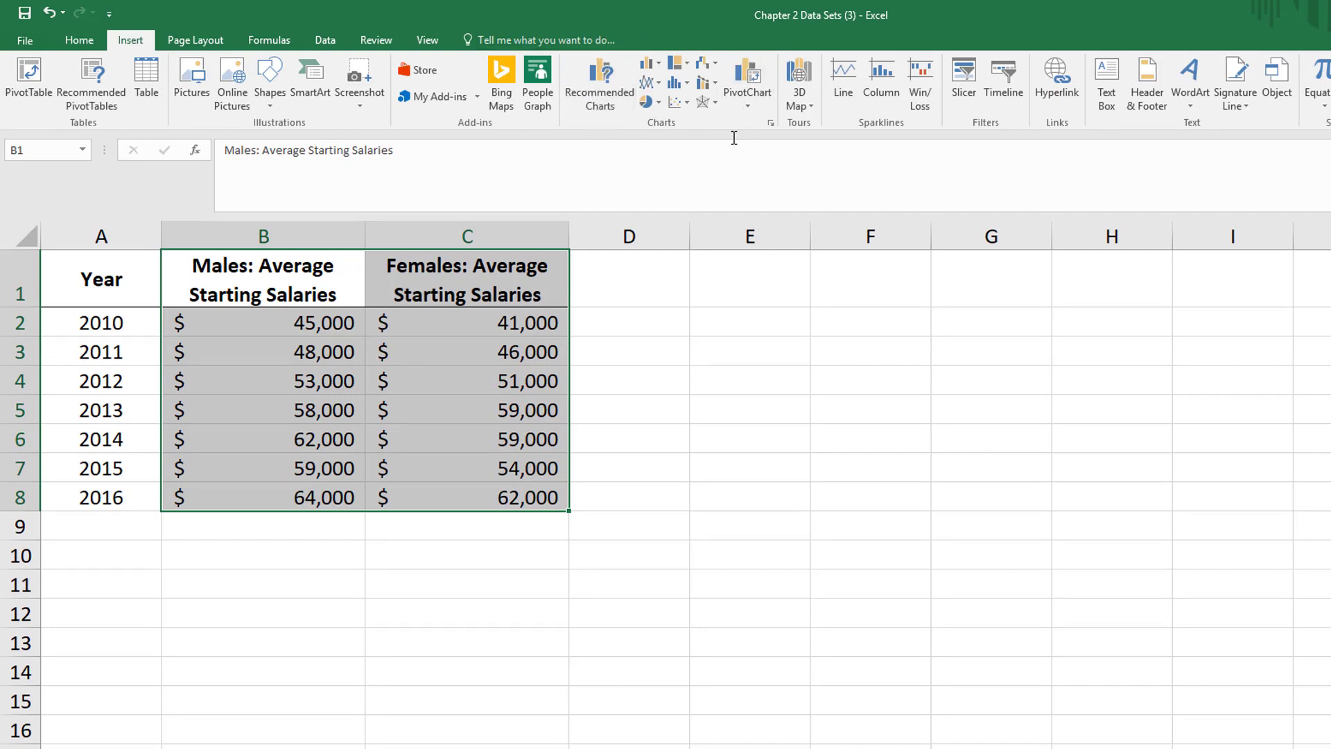
{"action": "left_click", "coordinate": [660, 63]}
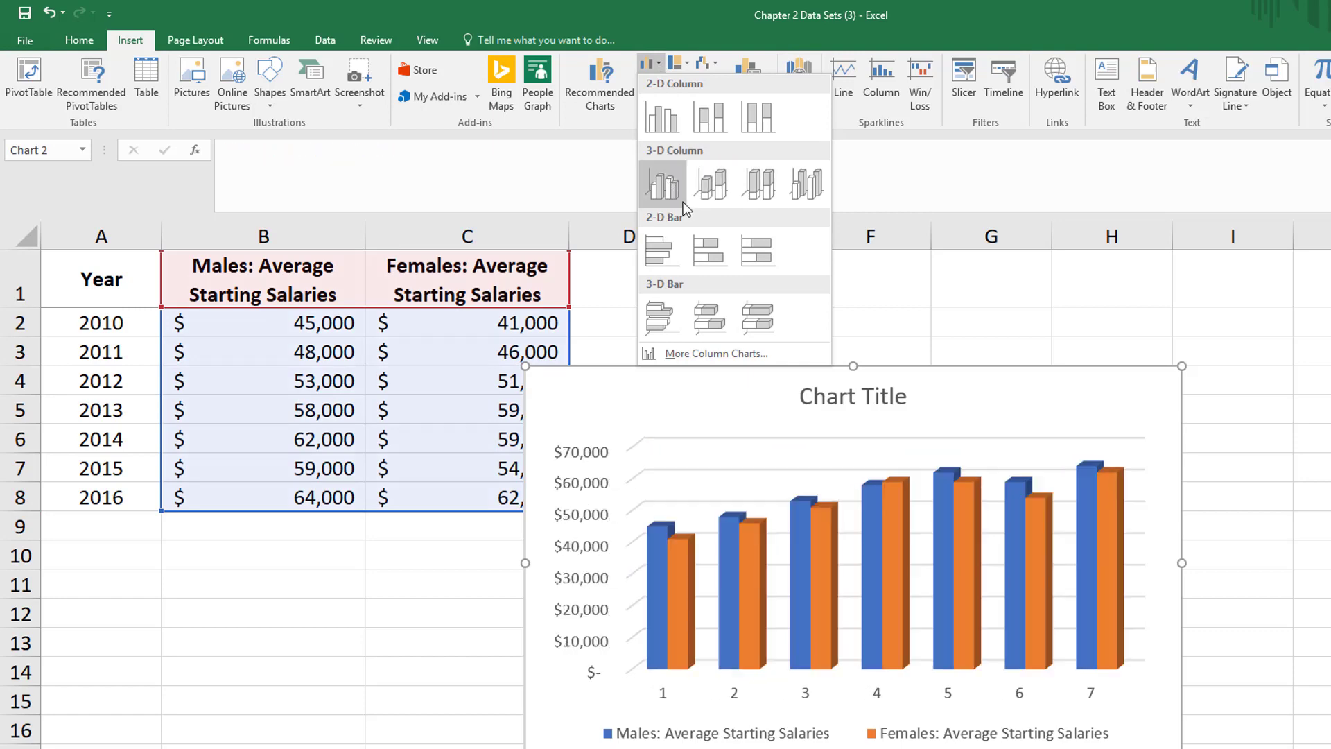
{"action": "left_click", "coordinate": [669, 128]}
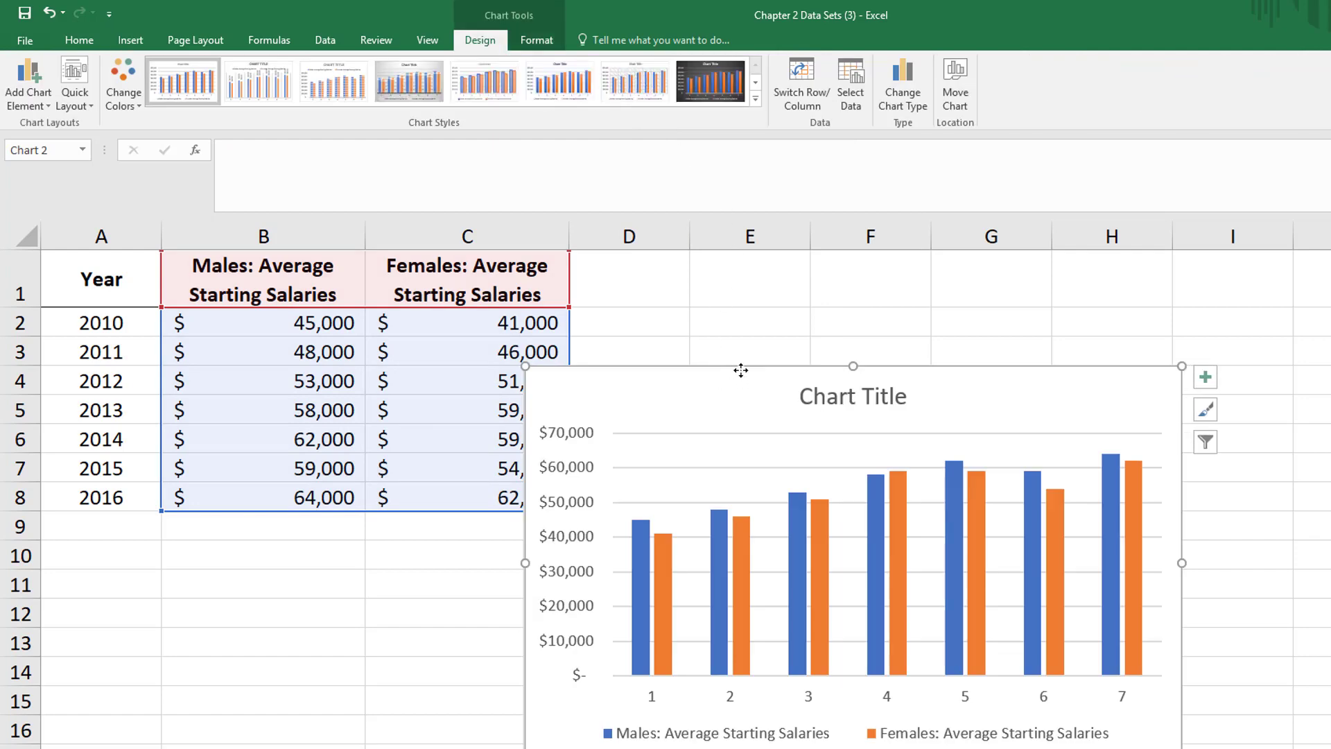
Step: Move the salary chart up beside the data table and deselect it
{"action": "left_click_drag", "start_coordinate": [741, 370], "coordinate": [843, 279]}
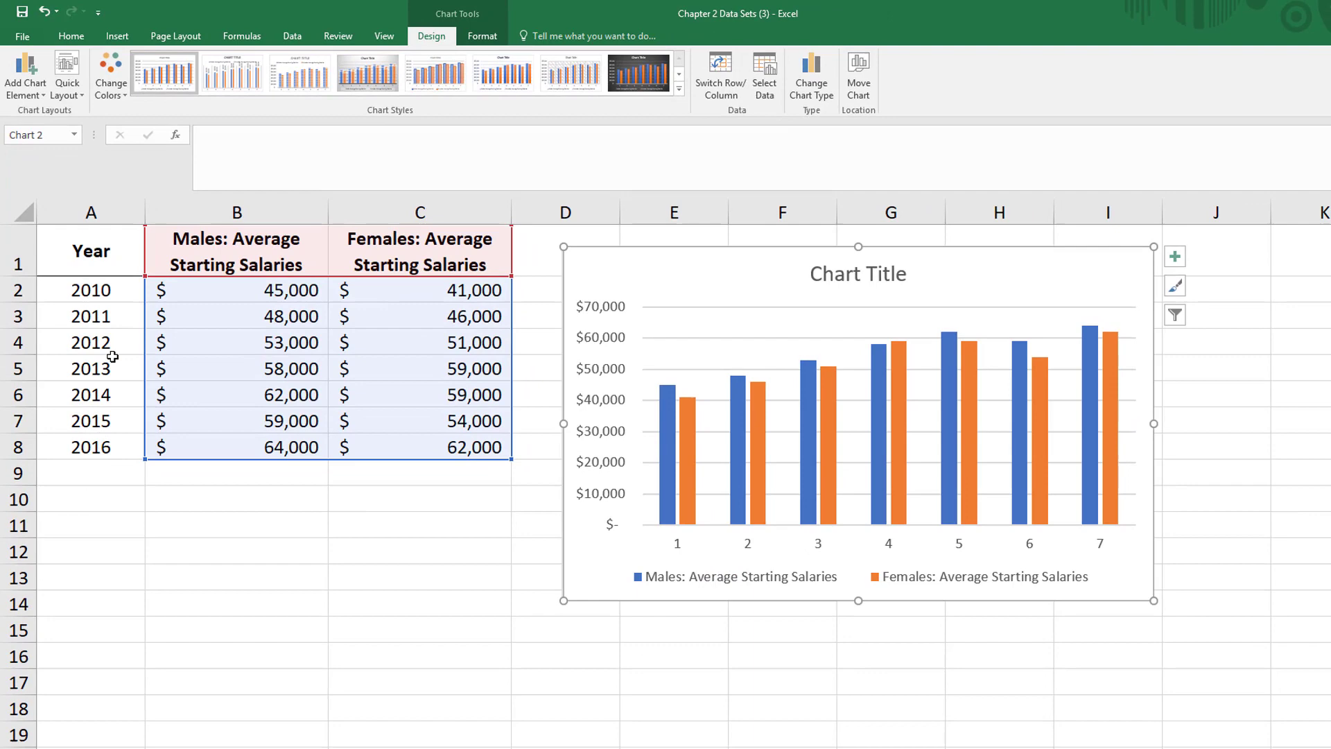
{"action": "left_click", "coordinate": [676, 655]}
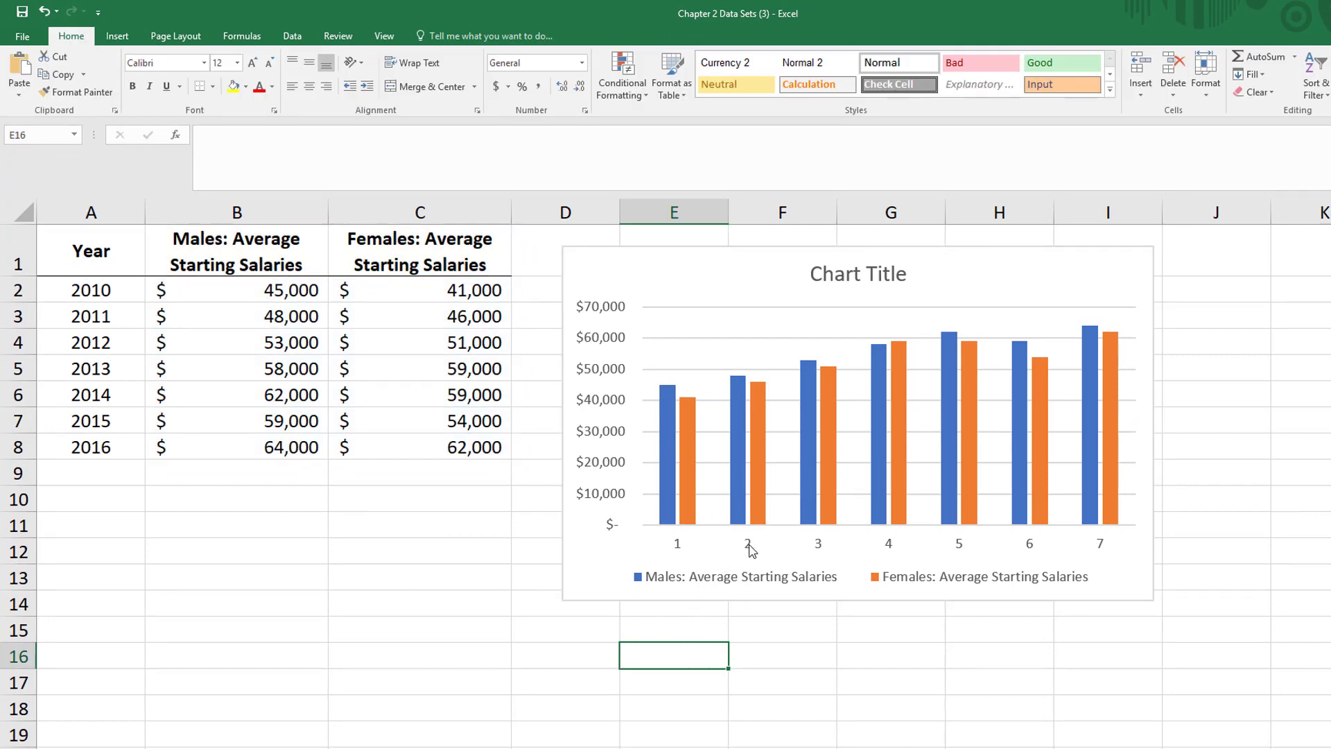
Step: Set the horizontal axis labels to the years in A2:A8 (2010–2016) through Select Data
{"action": "right_click", "coordinate": [747, 547]}
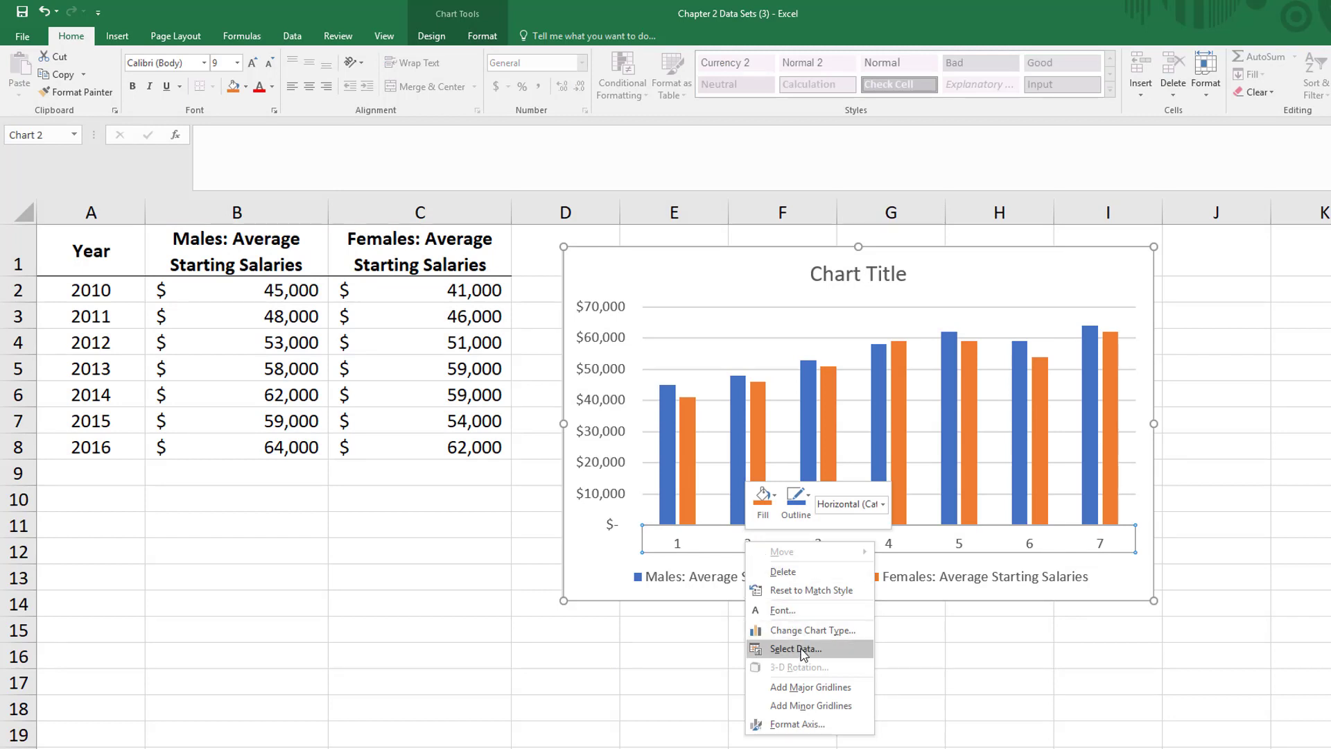
{"action": "left_click", "coordinate": [803, 648]}
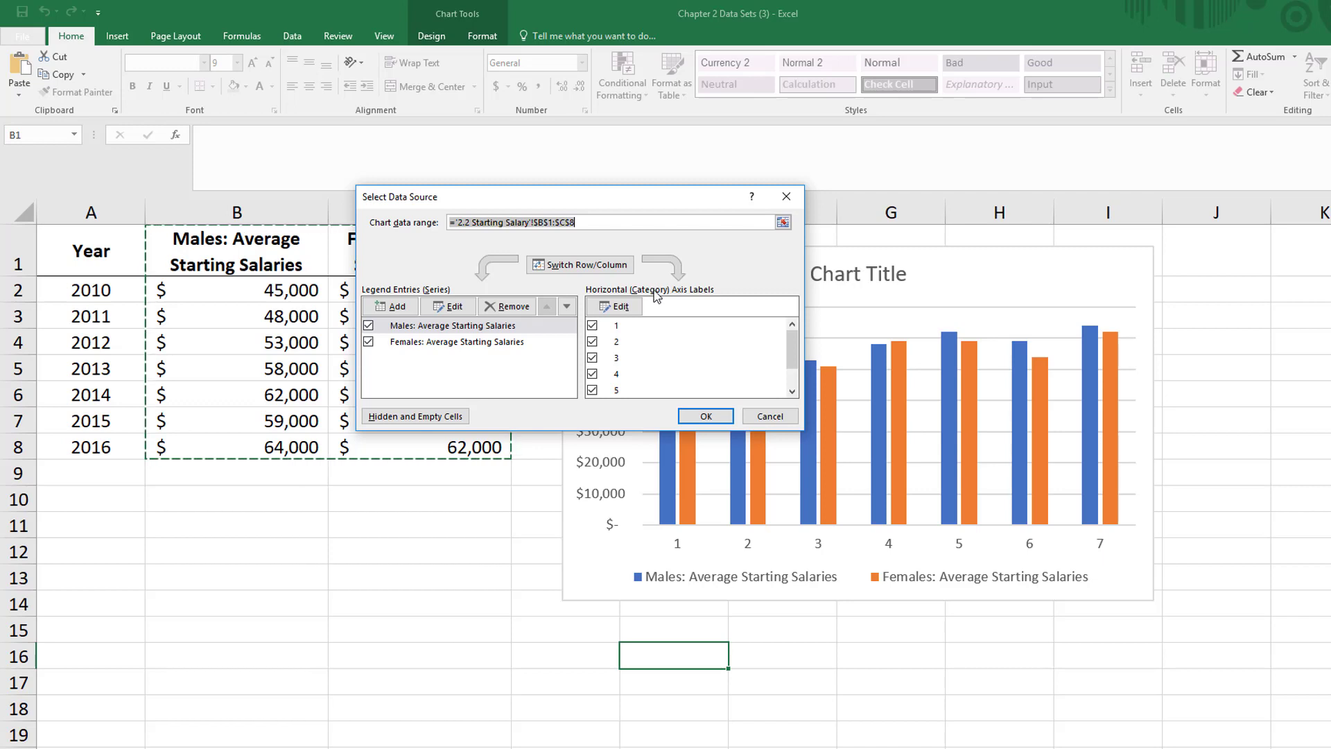
{"action": "left_click", "coordinate": [621, 306]}
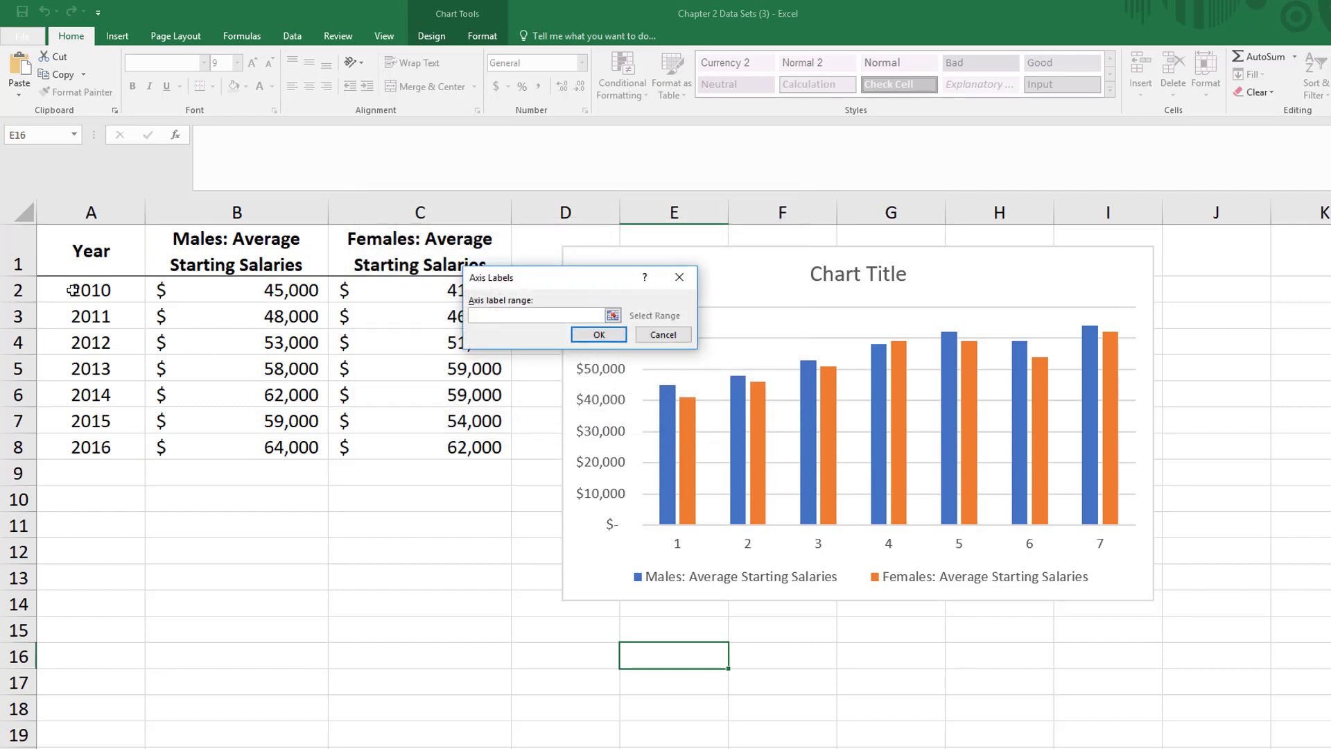
{"action": "left_click_drag", "start_coordinate": [73, 291], "coordinate": [72, 440]}
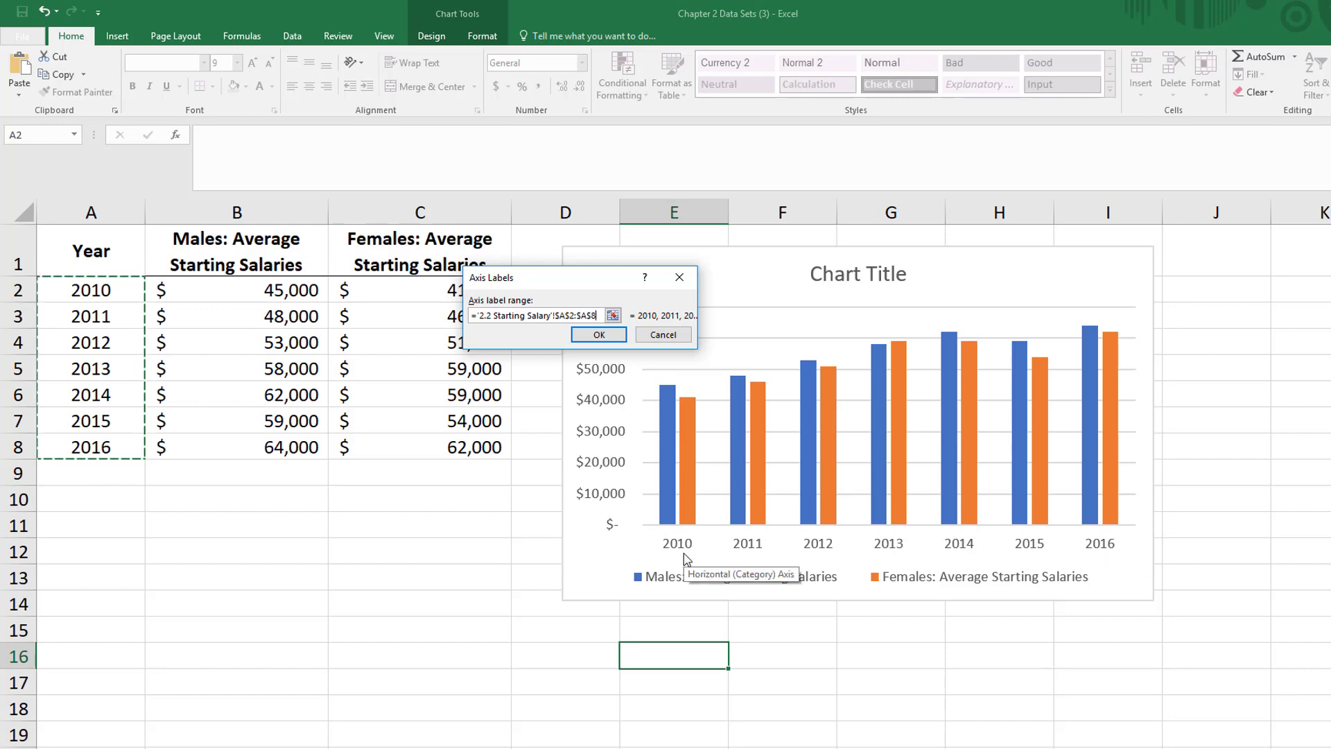
{"action": "left_click", "coordinate": [602, 336]}
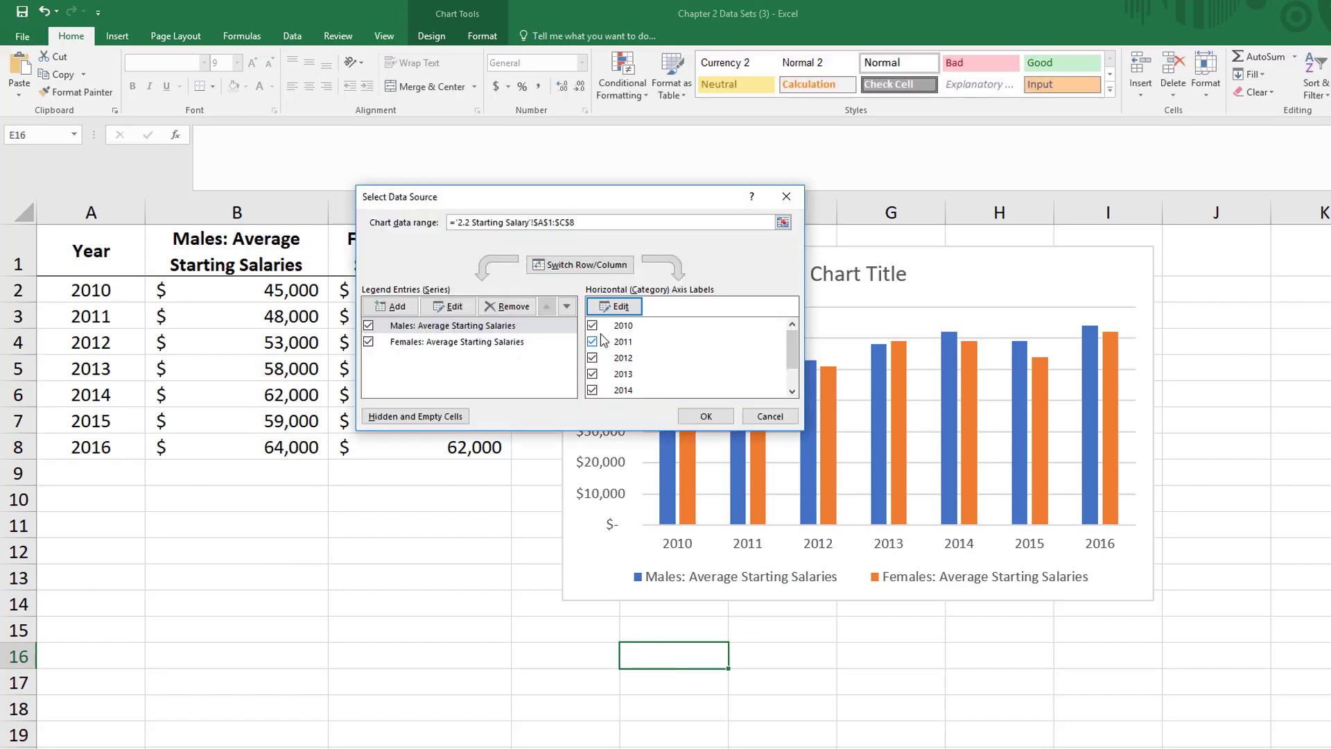
{"action": "left_click", "coordinate": [705, 417]}
{"action": "left_click", "coordinate": [717, 645]}
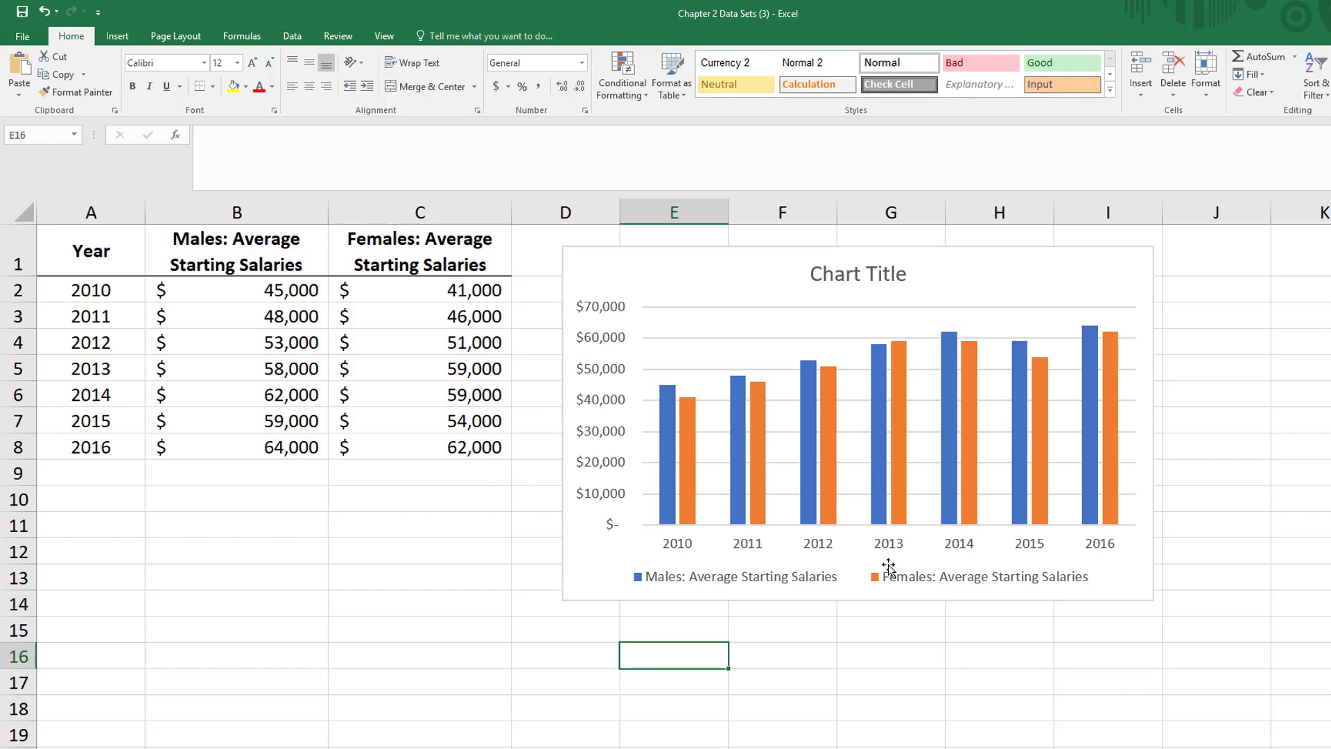
Step: Replace the 'Chart Title' placeholder with 'Average Starting Salaries by Gender'
{"action": "left_click", "coordinate": [860, 278]}
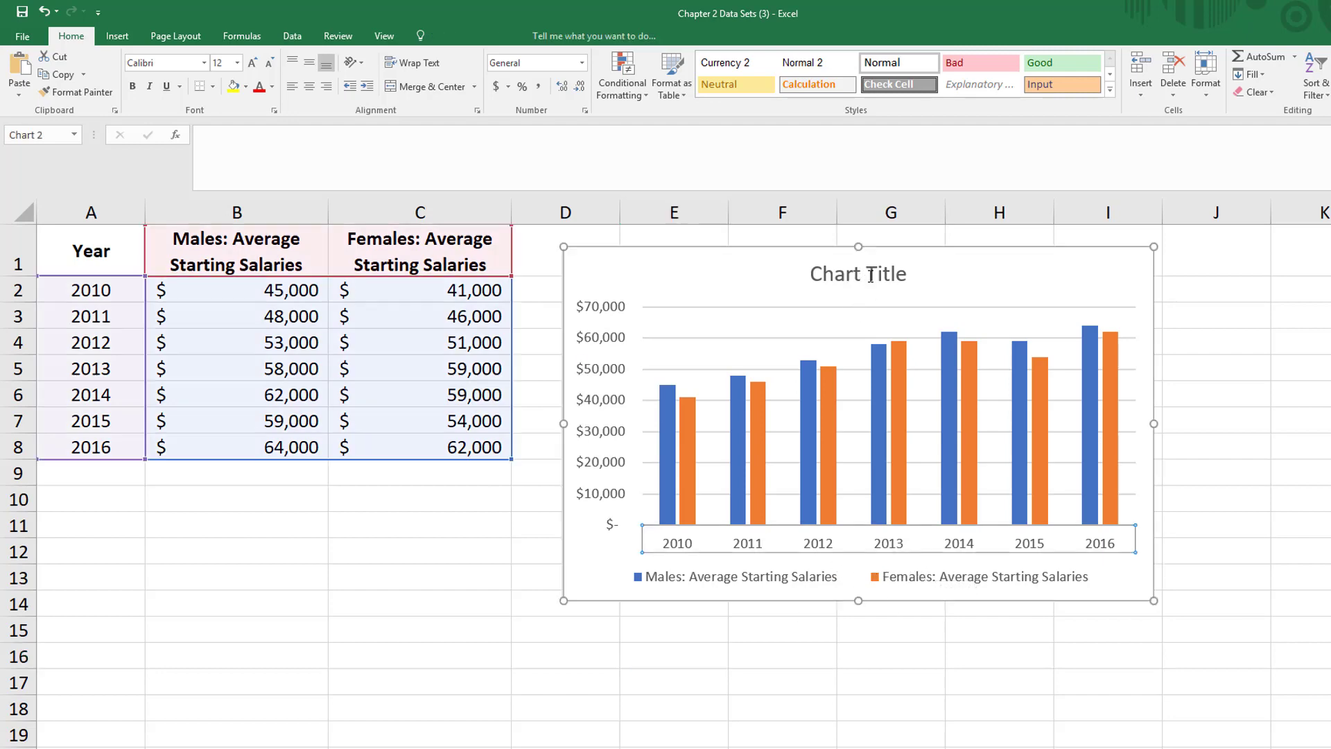
{"action": "left_click", "coordinate": [860, 276]}
{"action": "triple_click", "coordinate": [860, 276]}
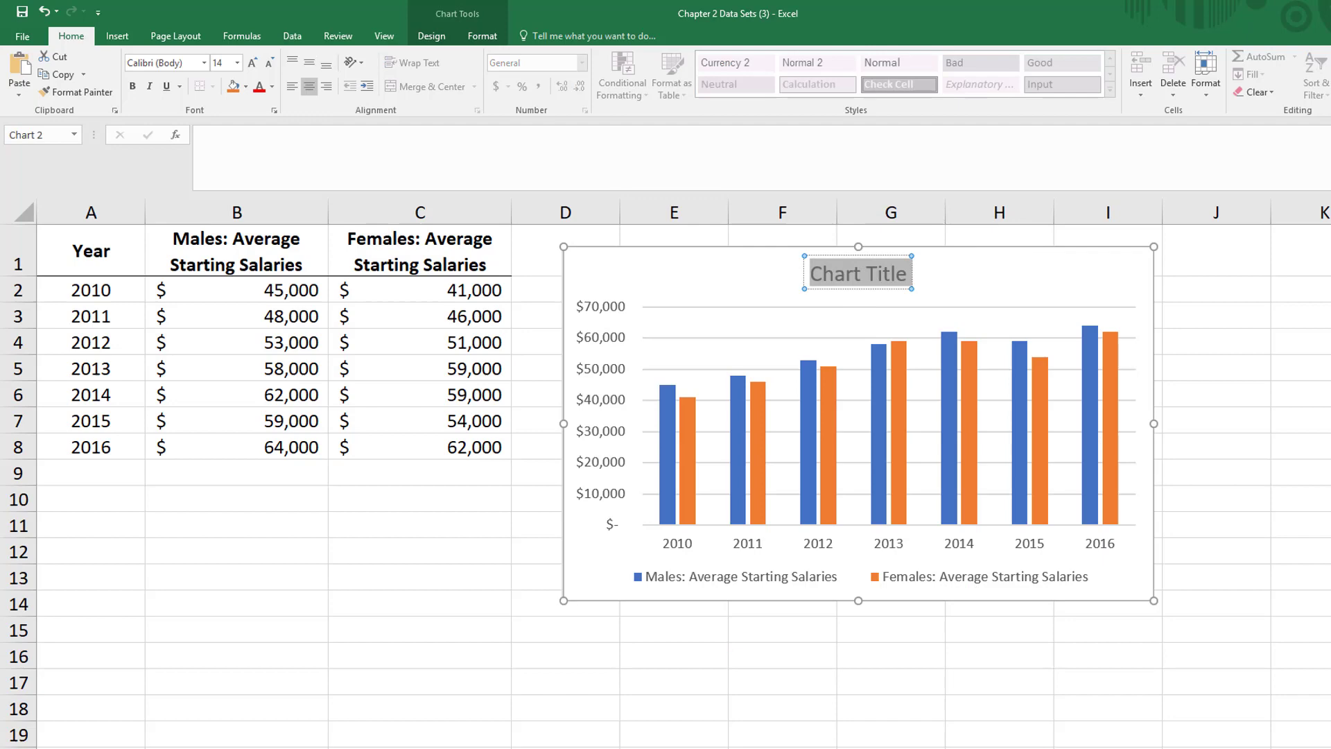
{"action": "type", "text": "Average"}
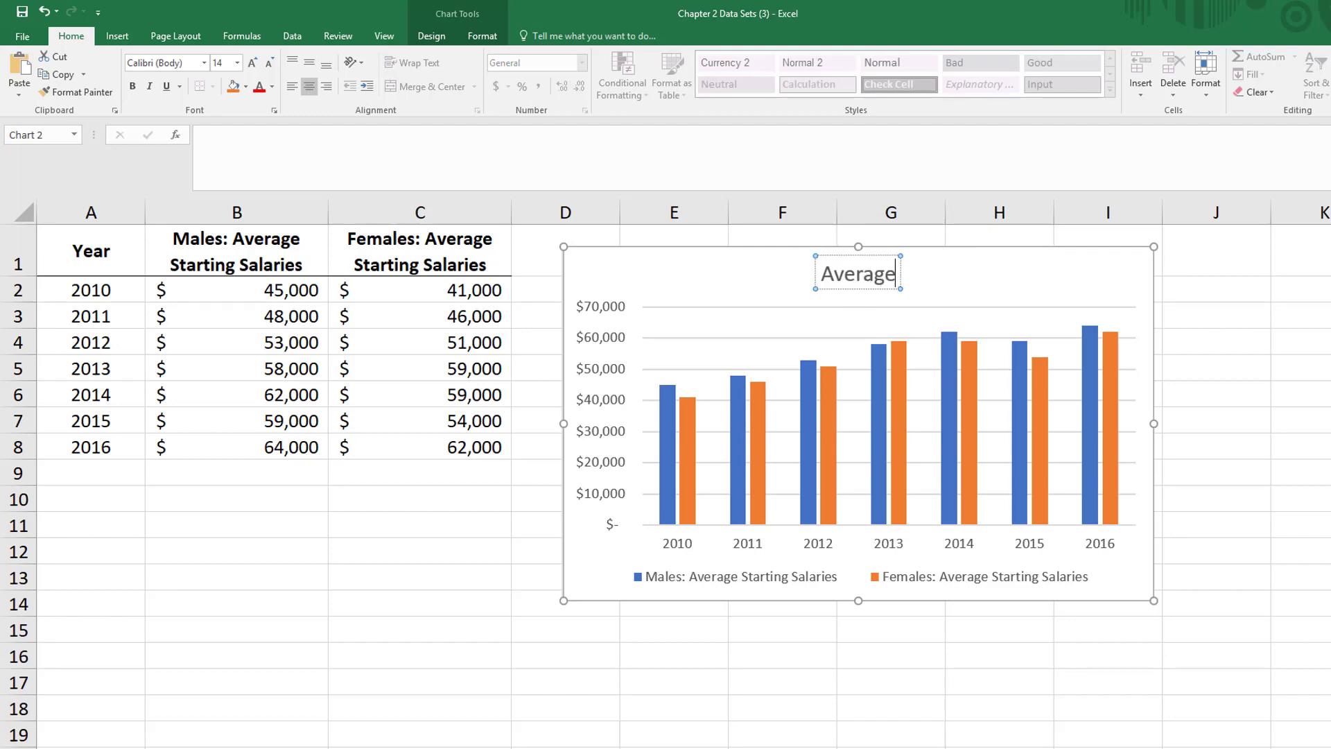
{"action": "type", "text": " Starting Salaries"}
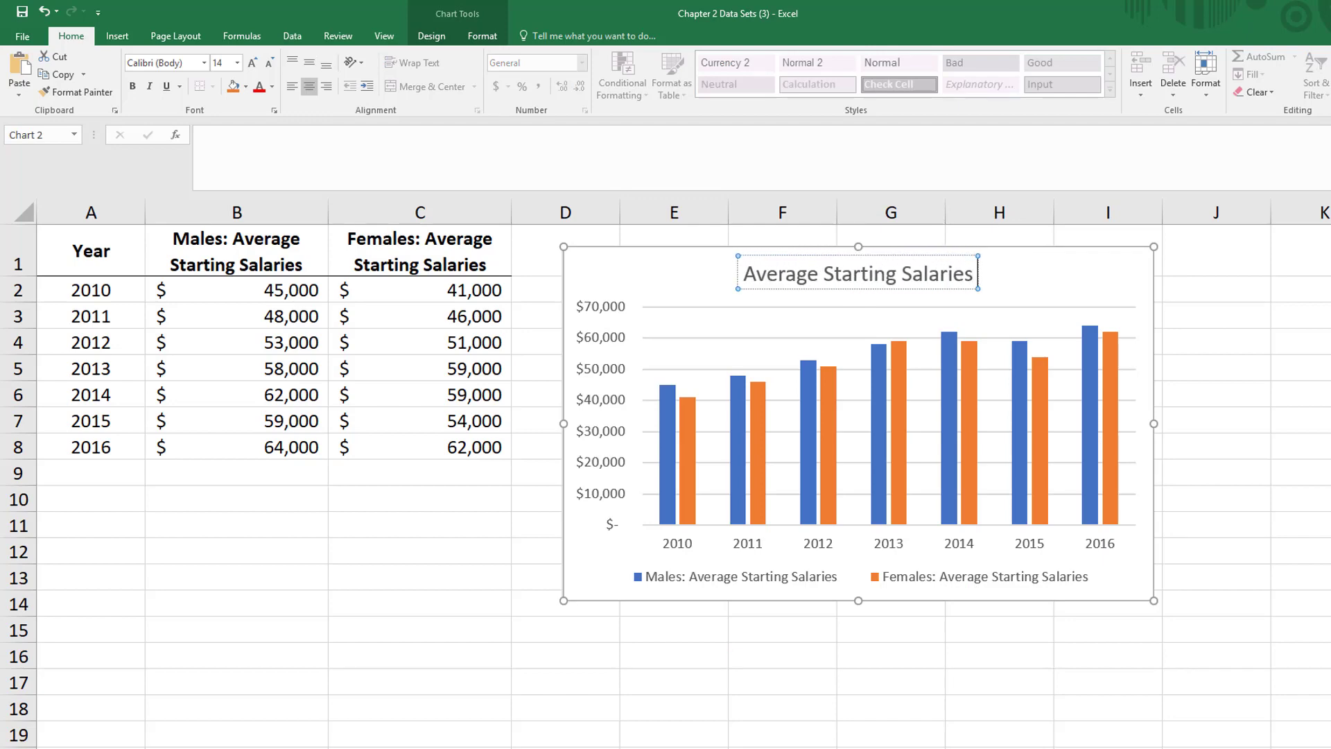
{"action": "type", "text": " by Gender"}
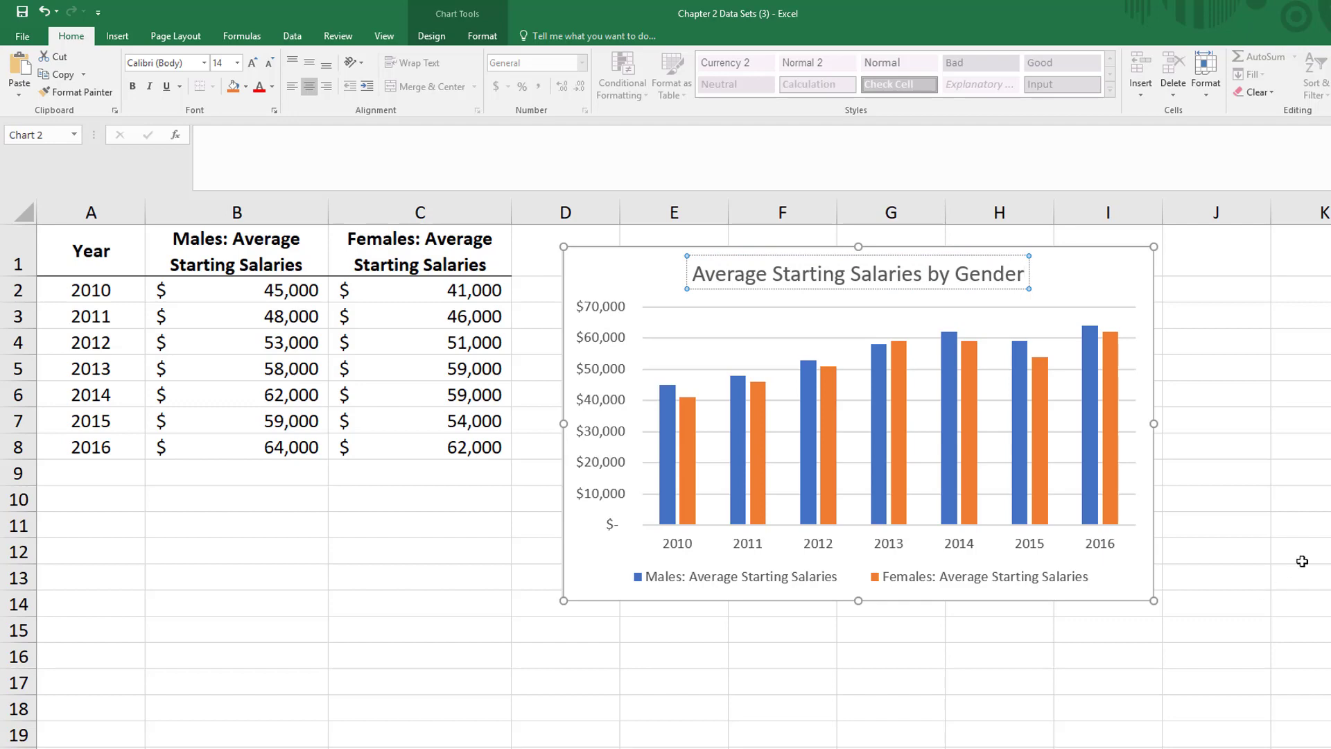
{"action": "left_click", "coordinate": [999, 655]}
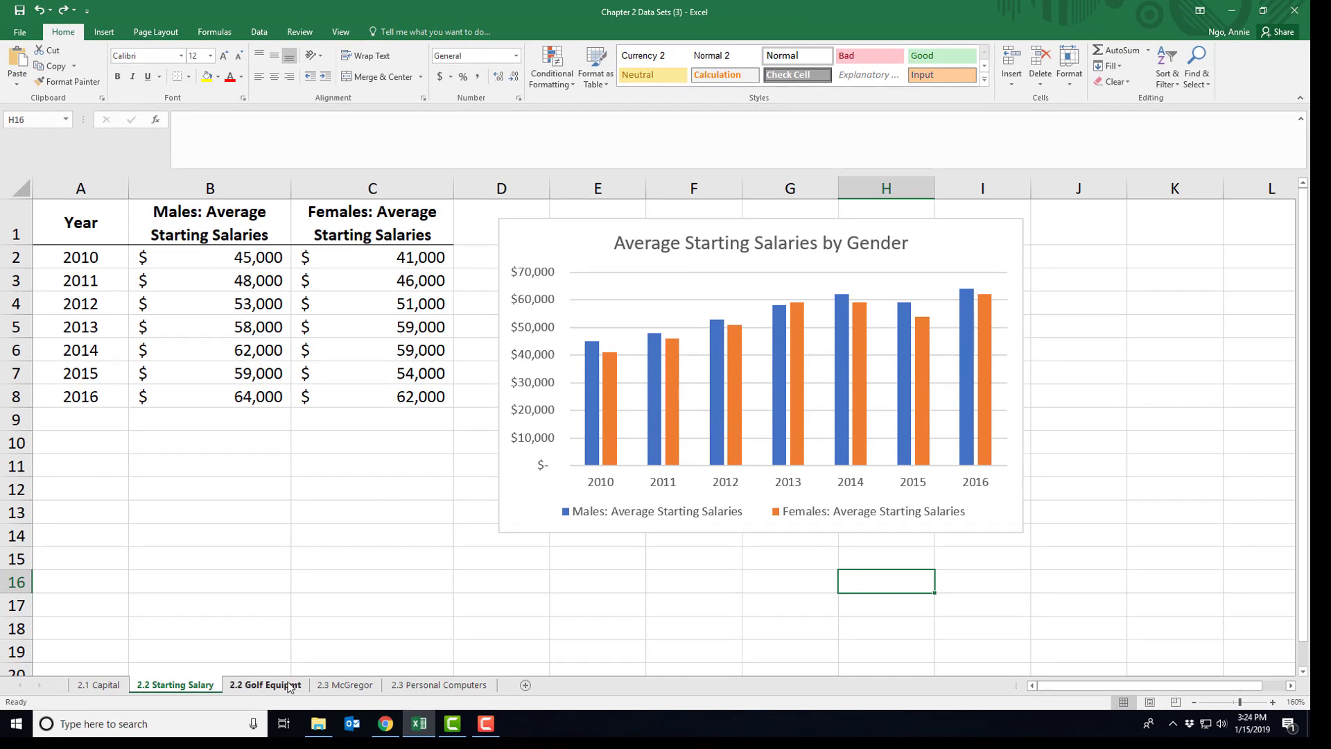
Step: On the 2.2 Golf Equipmt sheet, insert a 2-D pie chart of A1:B7
{"action": "left_click", "coordinate": [268, 687]}
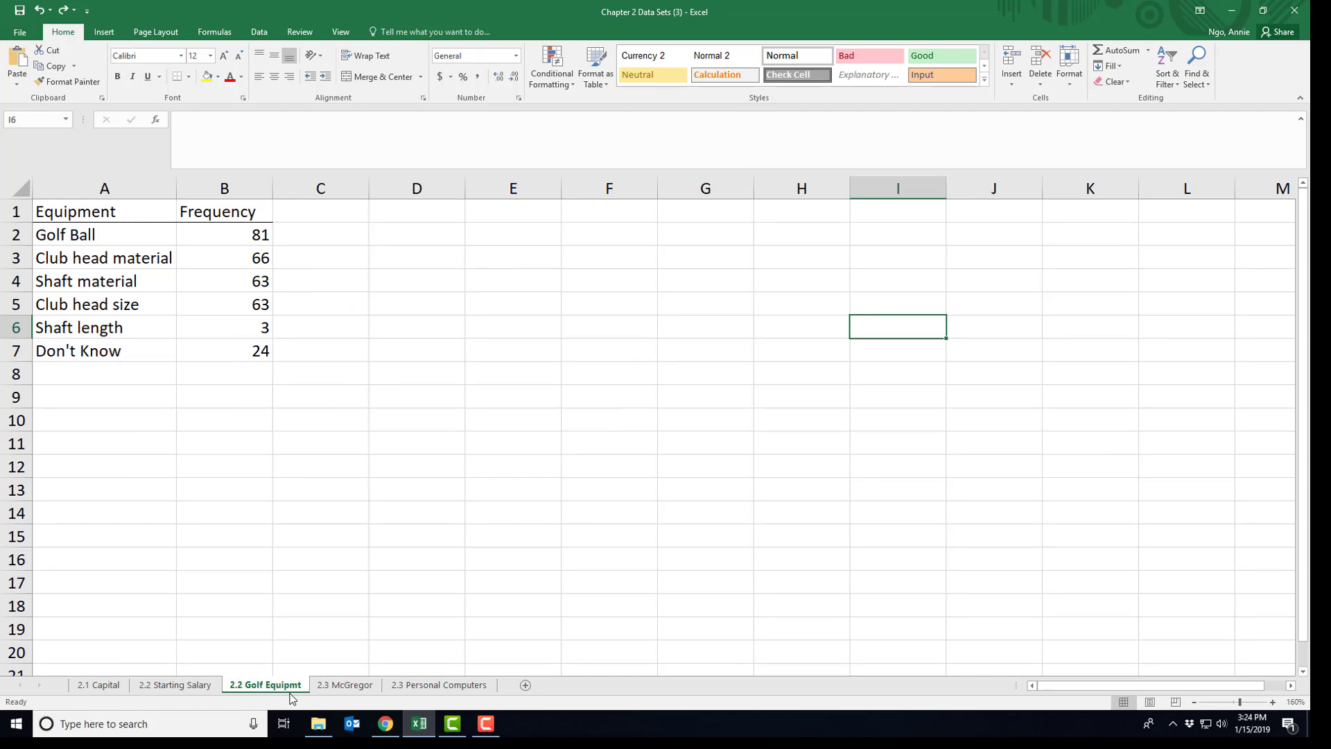
{"action": "left_click", "coordinate": [373, 403]}
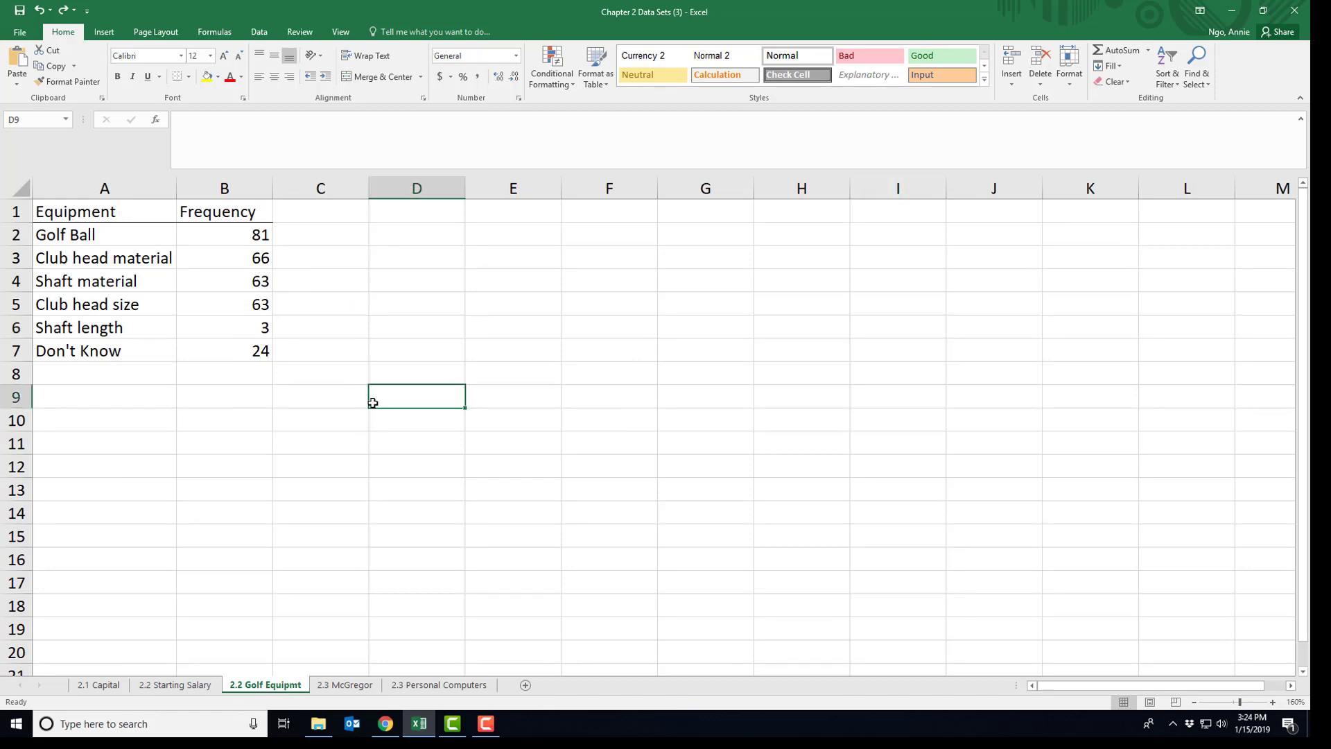
{"action": "left_click", "coordinate": [122, 214]}
{"action": "left_click_drag", "start_coordinate": [132, 223], "coordinate": [214, 351]}
{"action": "left_click", "coordinate": [104, 32]}
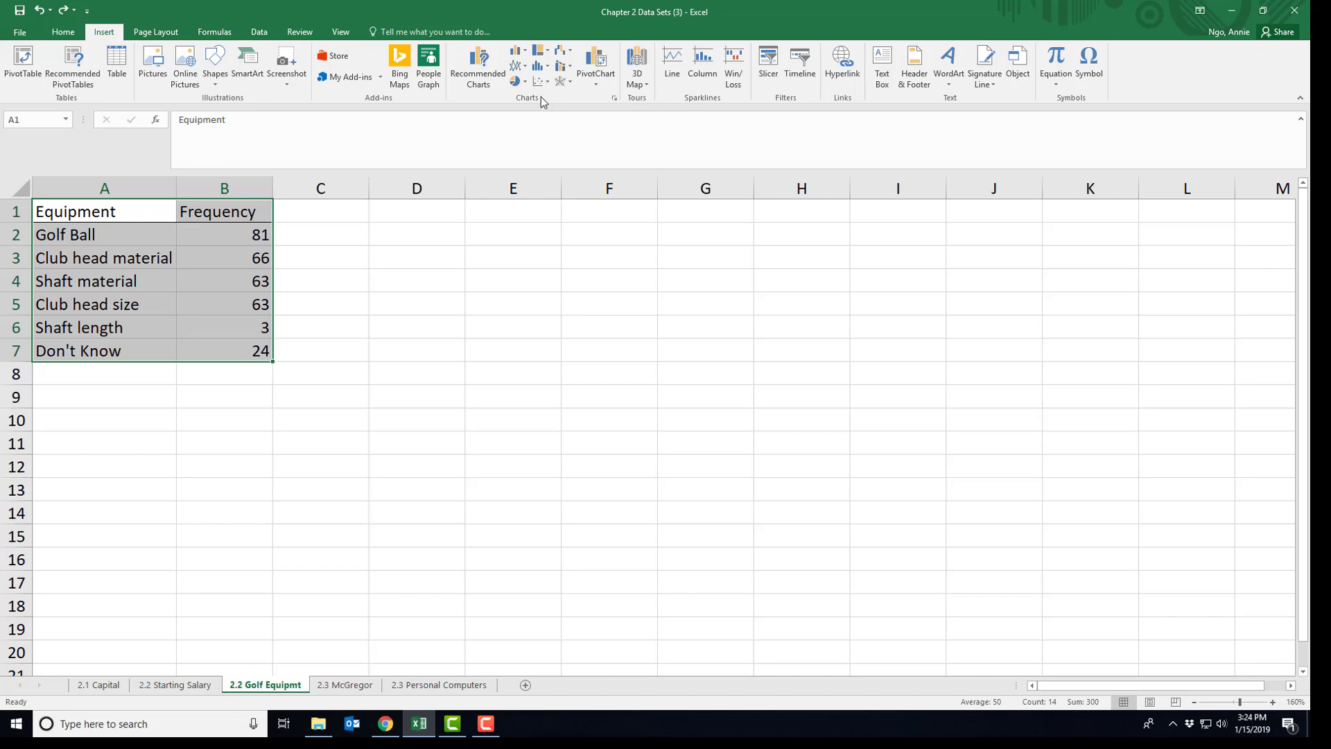
{"action": "left_click", "coordinate": [520, 81]}
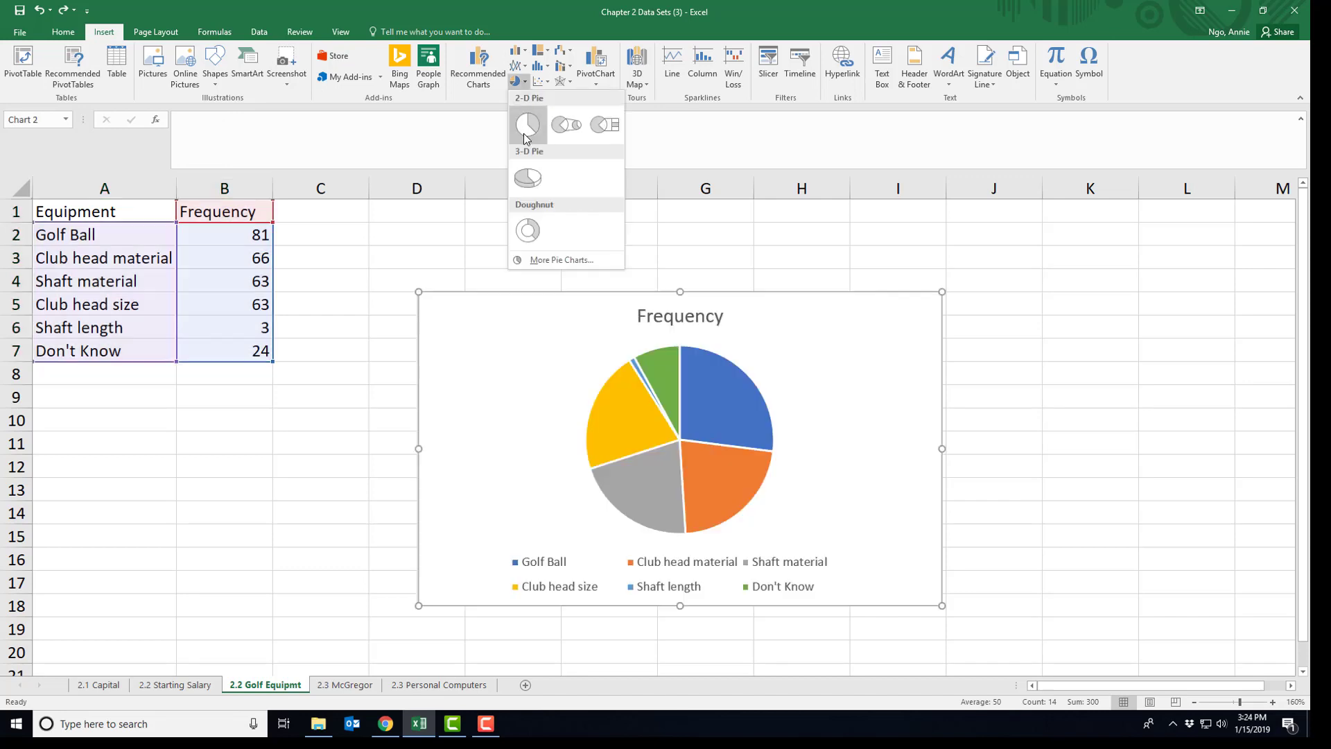
{"action": "left_click", "coordinate": [523, 134]}
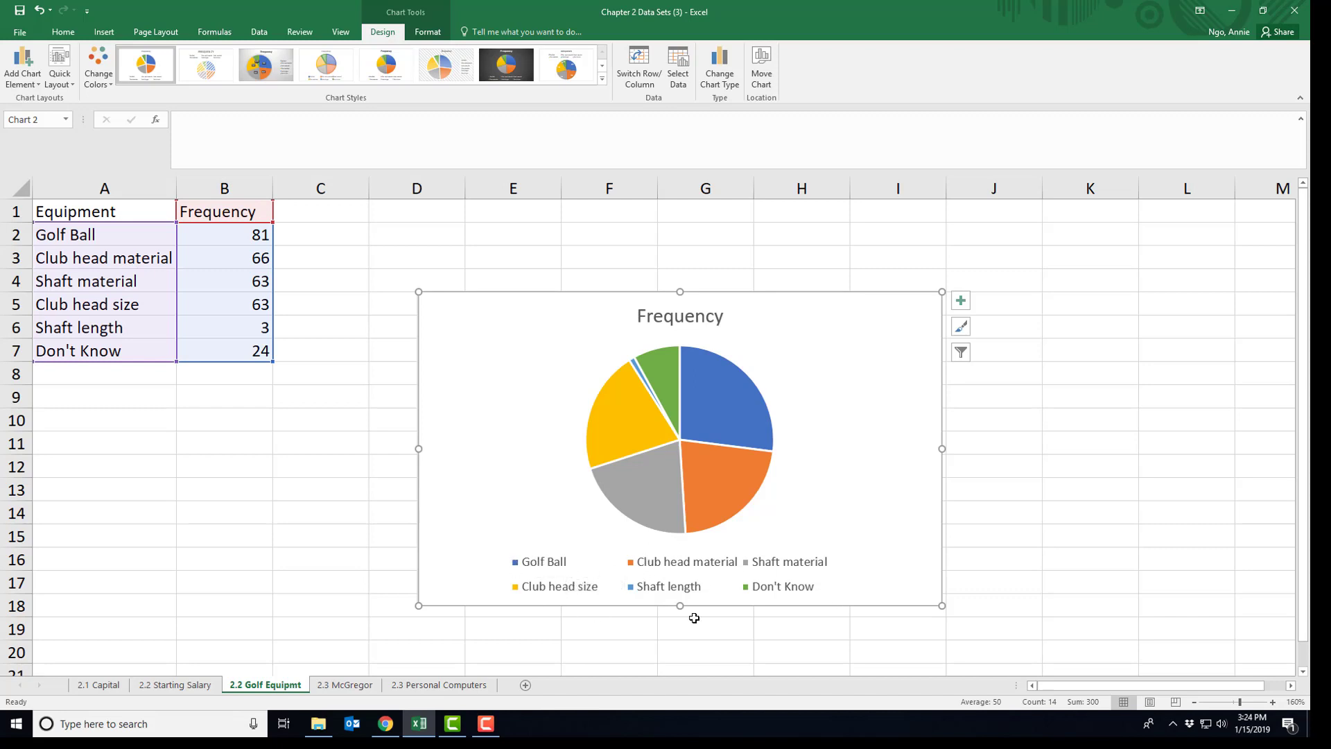
Step: Add data labels showing the frequency counts (81, 66, 63, 63, 3, 24) on the slices
{"action": "mouse_move", "coordinate": [741, 476]}
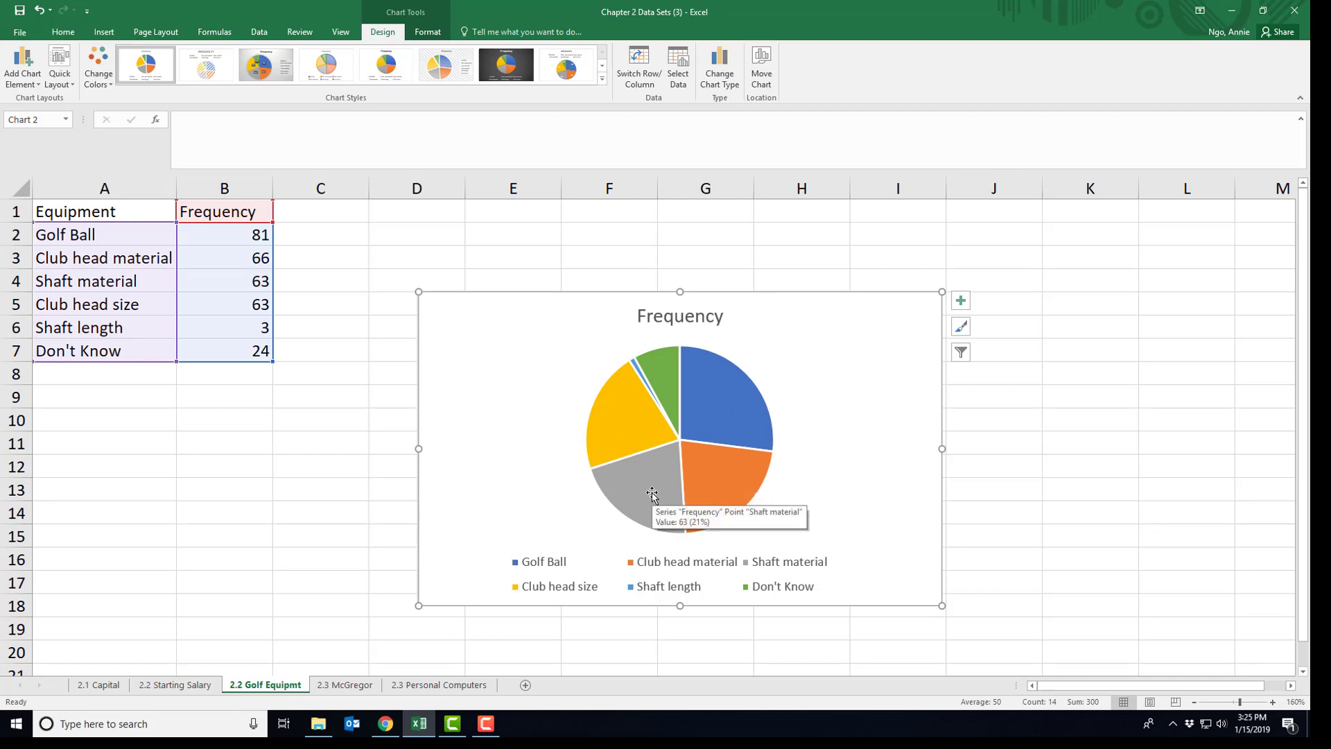
{"action": "right_click", "coordinate": [735, 414]}
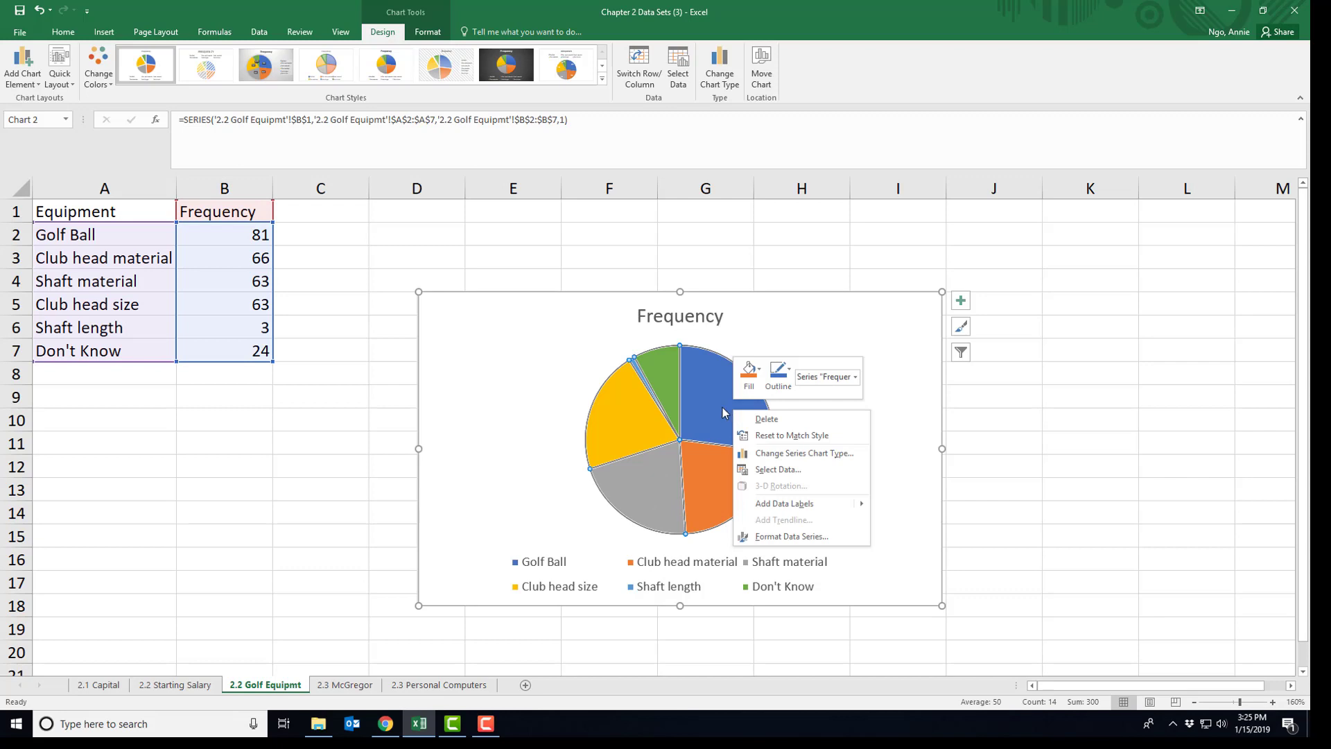
{"action": "left_click", "coordinate": [784, 504]}
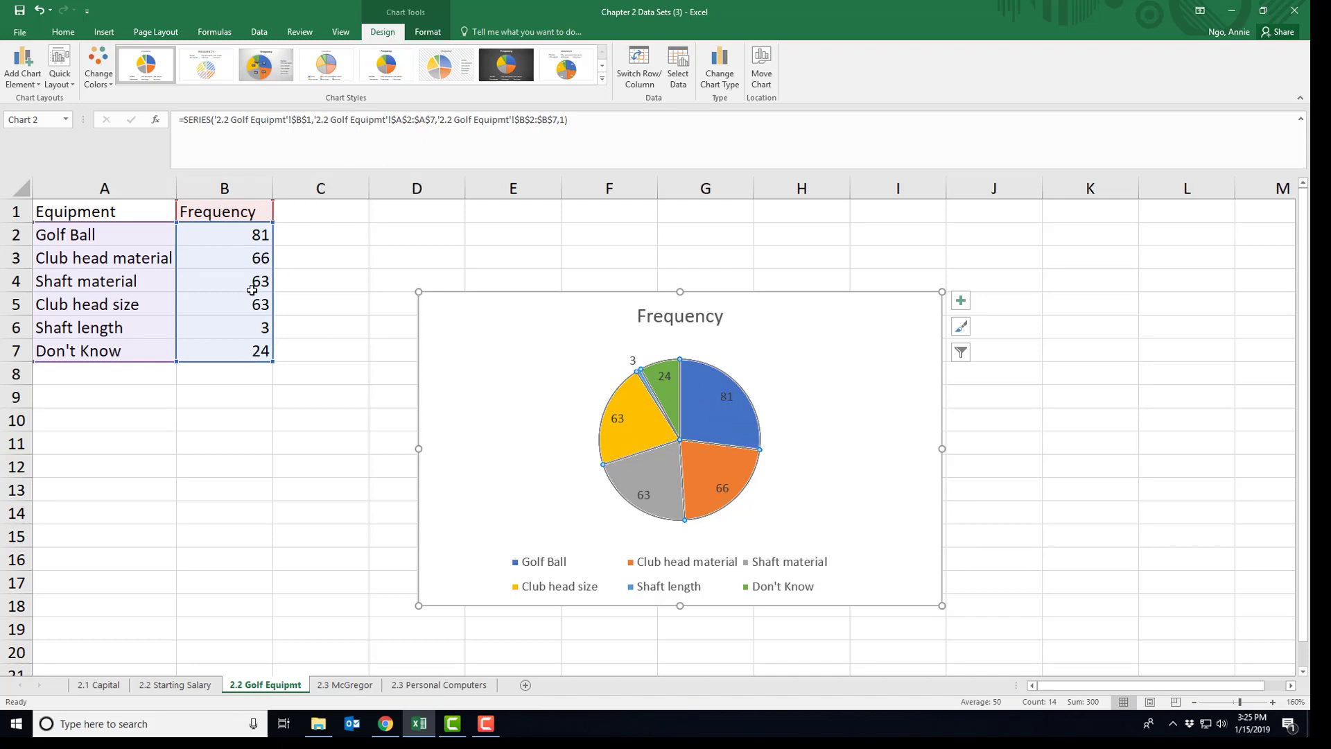
Step: Enlarge the pie's plot area and nudge it slightly lower within the chart
{"action": "left_click", "coordinate": [560, 461]}
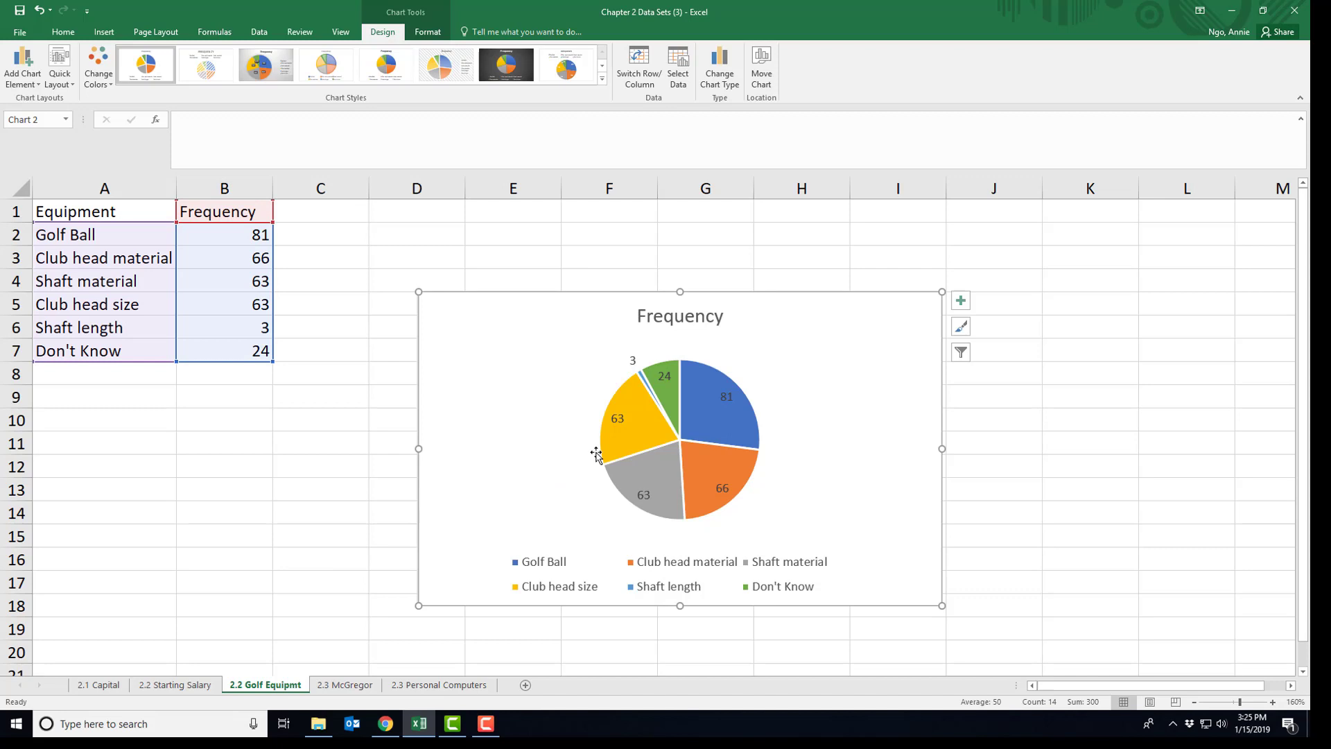
{"action": "left_click", "coordinate": [754, 370]}
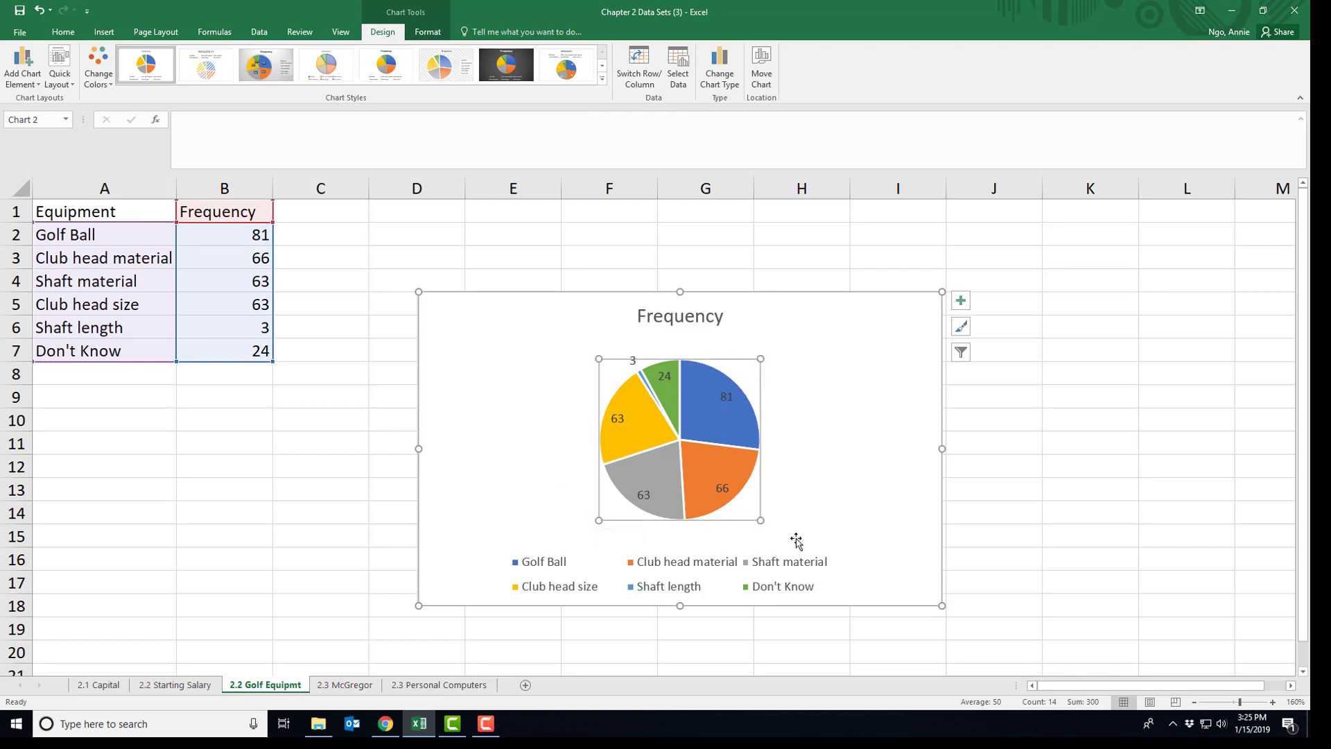
{"action": "left_click_drag", "start_coordinate": [760, 359], "coordinate": [786, 335]}
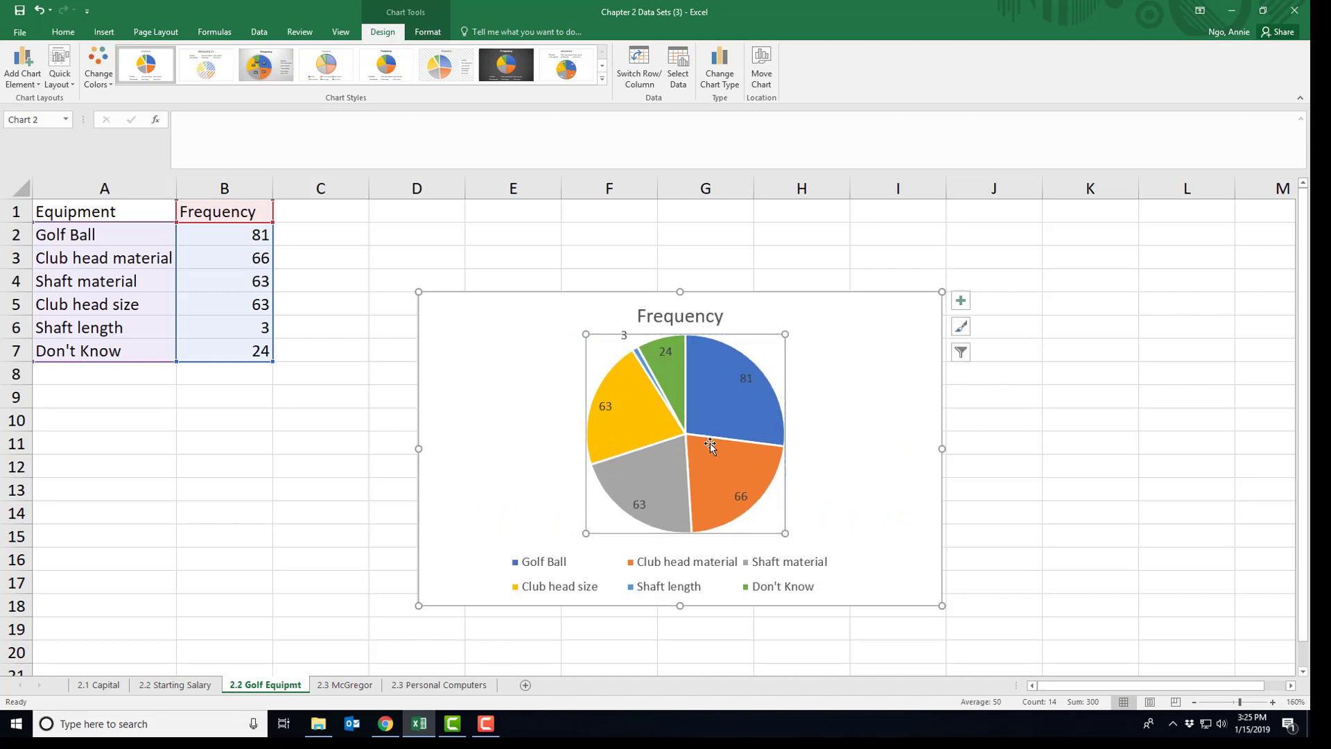
{"action": "left_click_drag", "start_coordinate": [761, 354], "coordinate": [760, 362]}
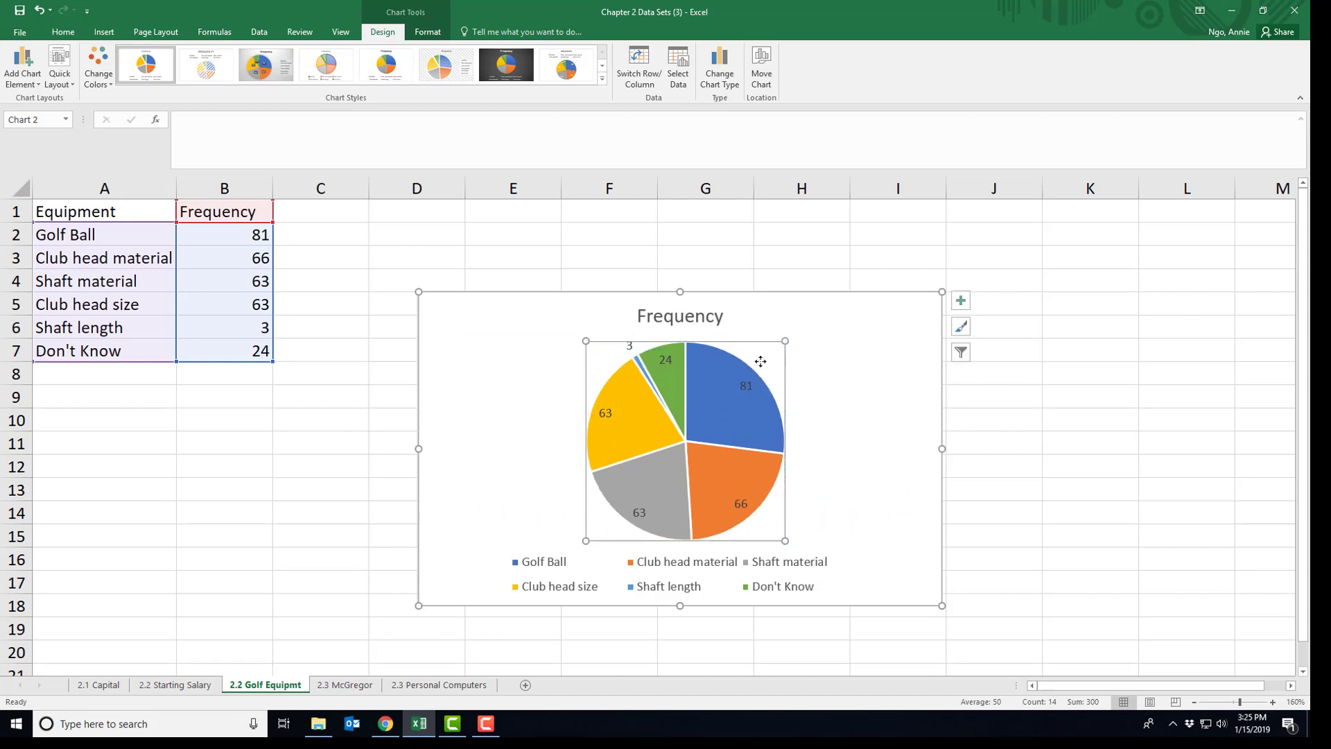
{"action": "left_click", "coordinate": [847, 418]}
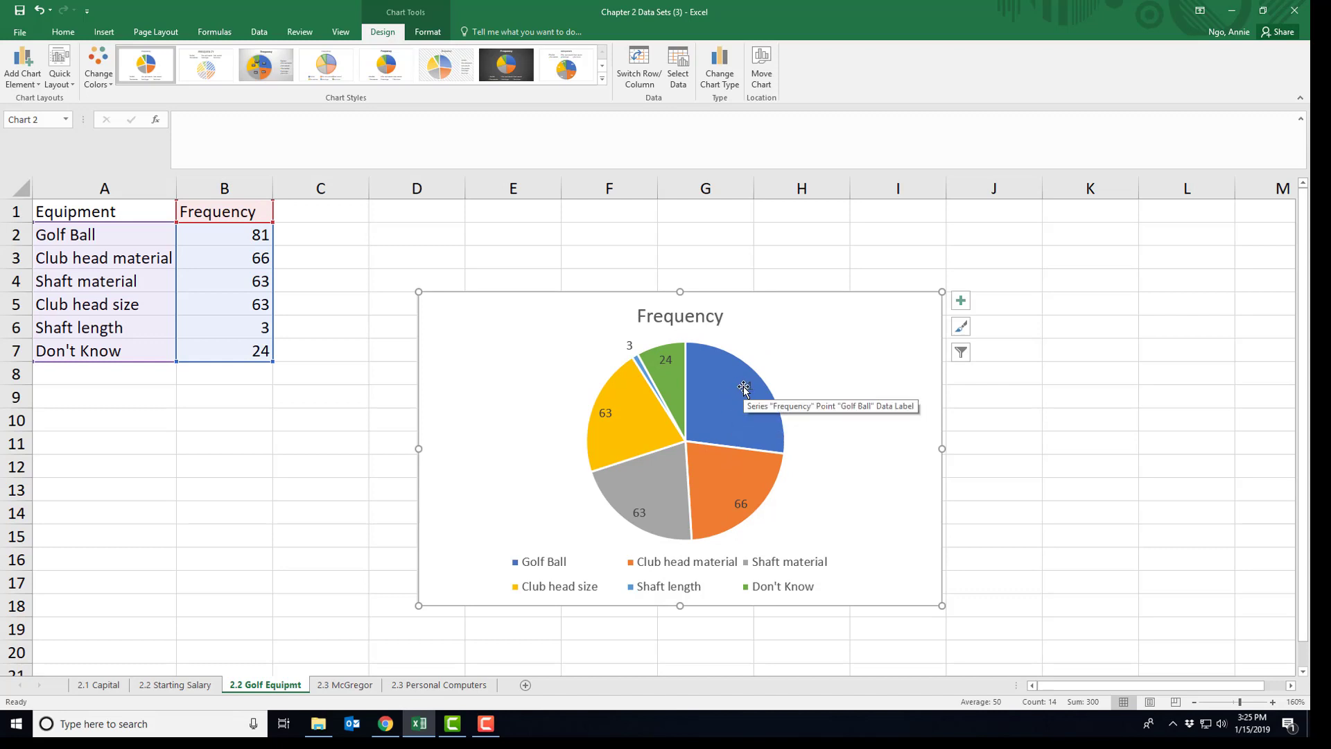
{"action": "right_click", "coordinate": [744, 388]}
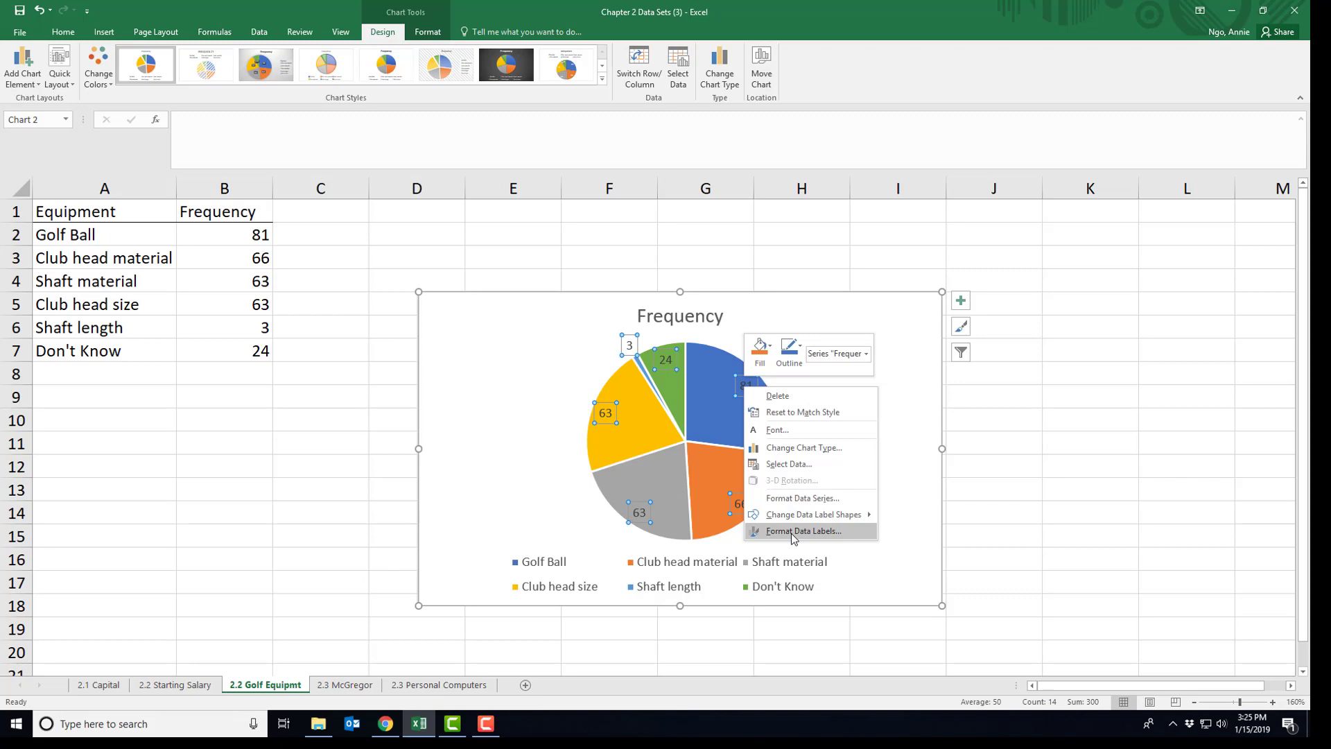
Step: Format the data labels to show percentages only (27%, 22%, 21%, 21%, 1%, 8%), without values
{"action": "left_click", "coordinate": [792, 531]}
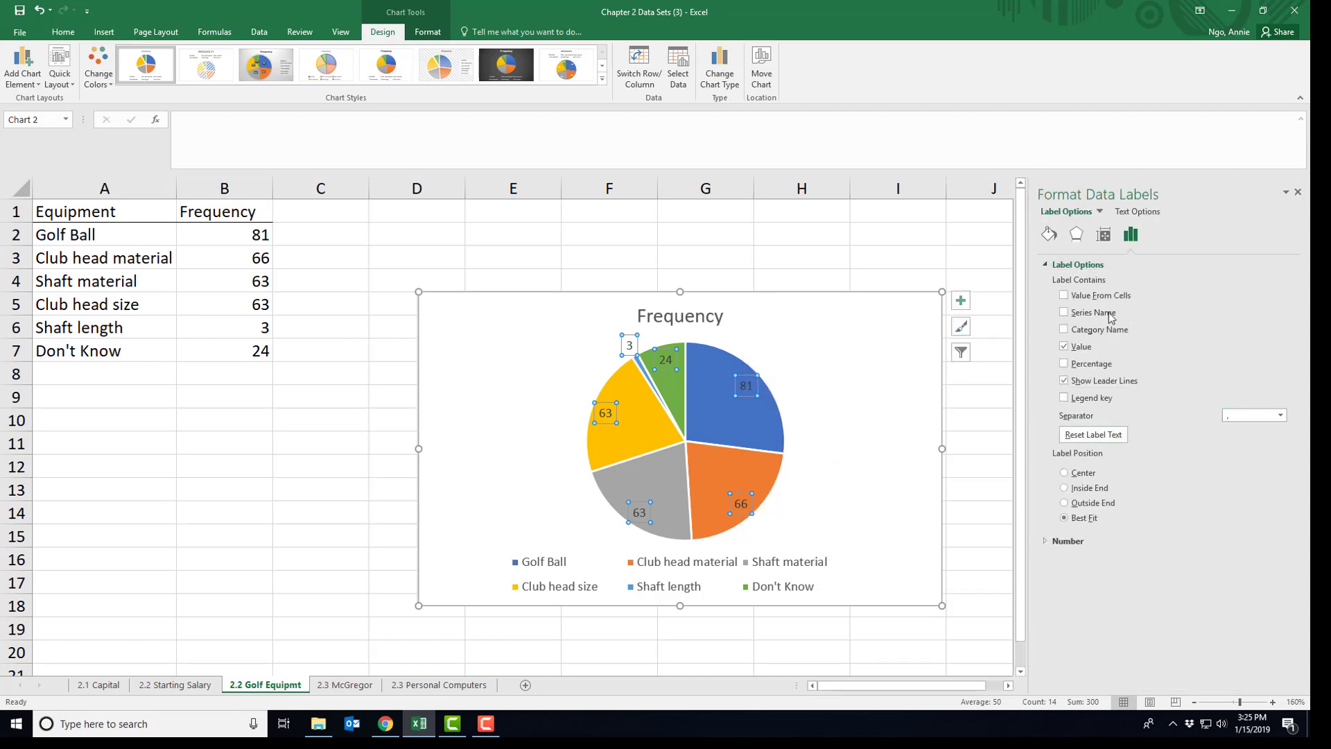
{"action": "left_click", "coordinate": [1065, 348]}
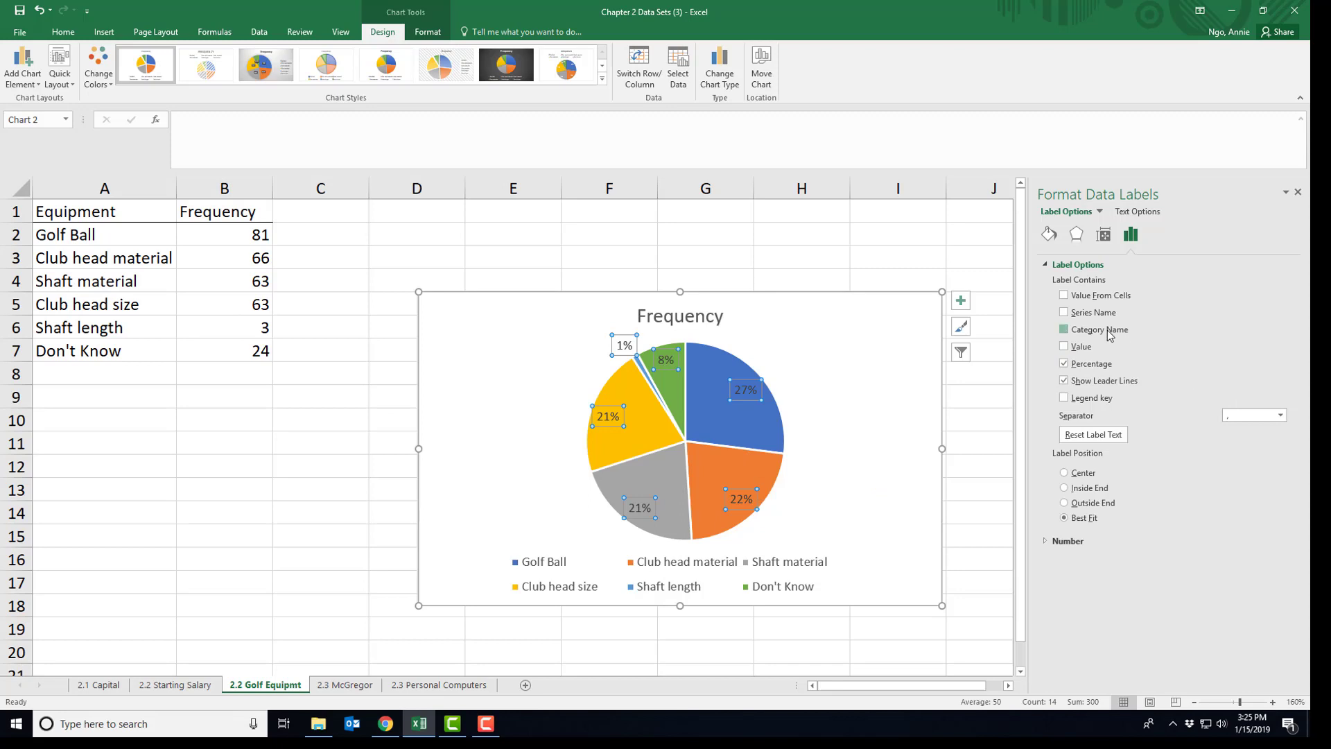
{"action": "left_click", "coordinate": [1064, 330]}
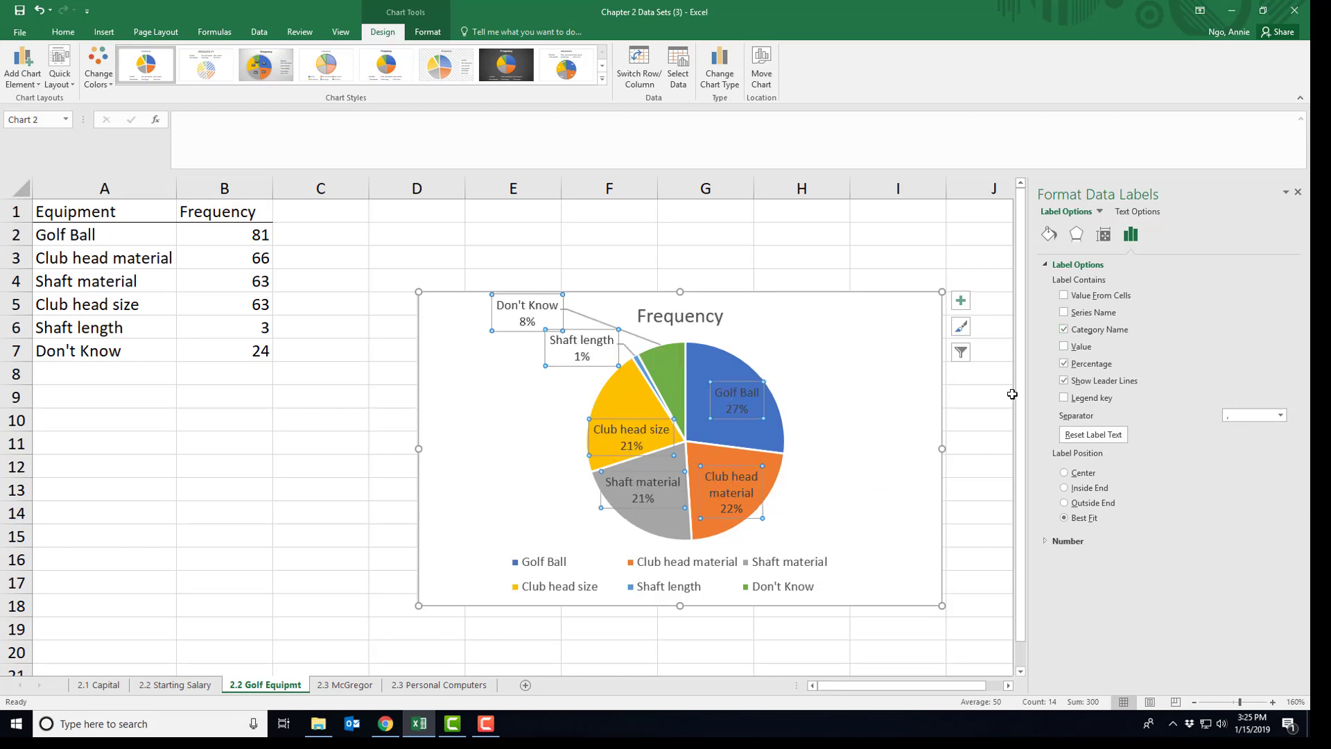
{"action": "left_click", "coordinate": [1117, 332]}
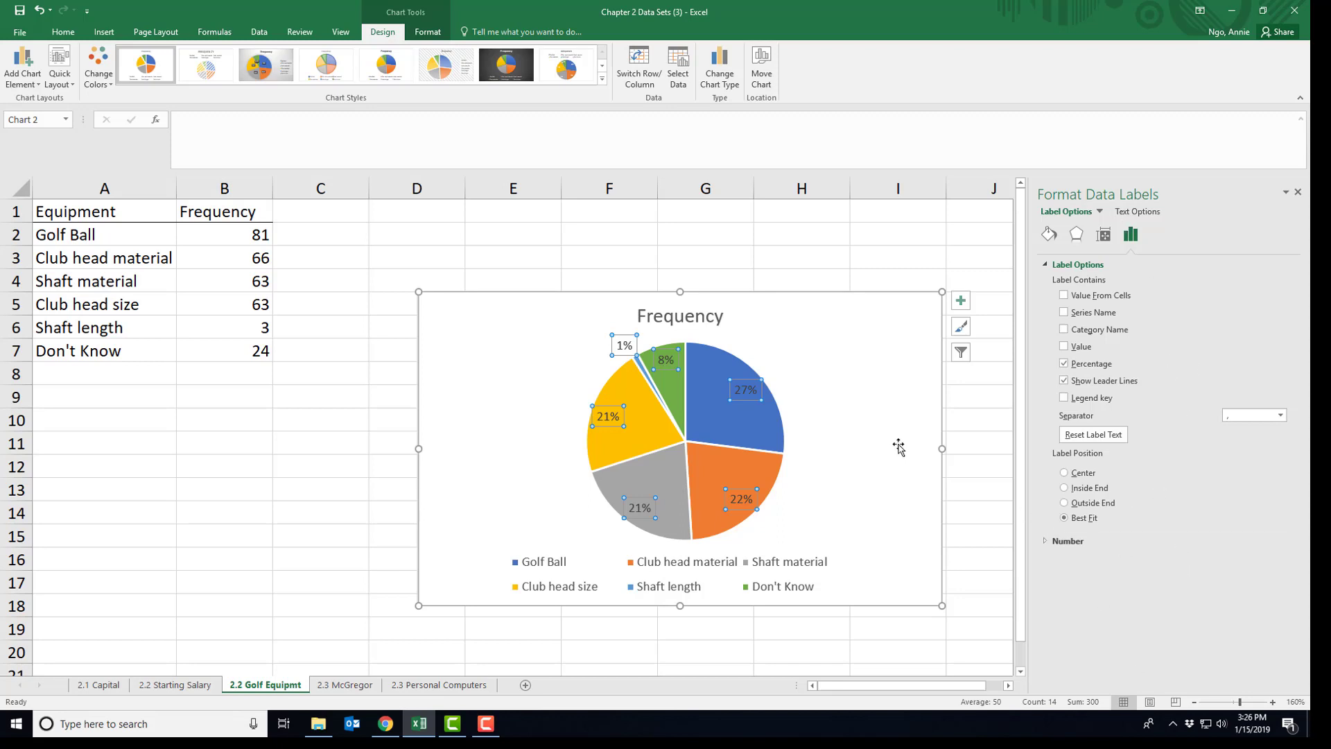
Step: Replace the pie chart's 'Frequency' title with 'Golf Equipment Usage'
{"action": "left_click", "coordinate": [925, 444]}
{"action": "left_click", "coordinate": [681, 319]}
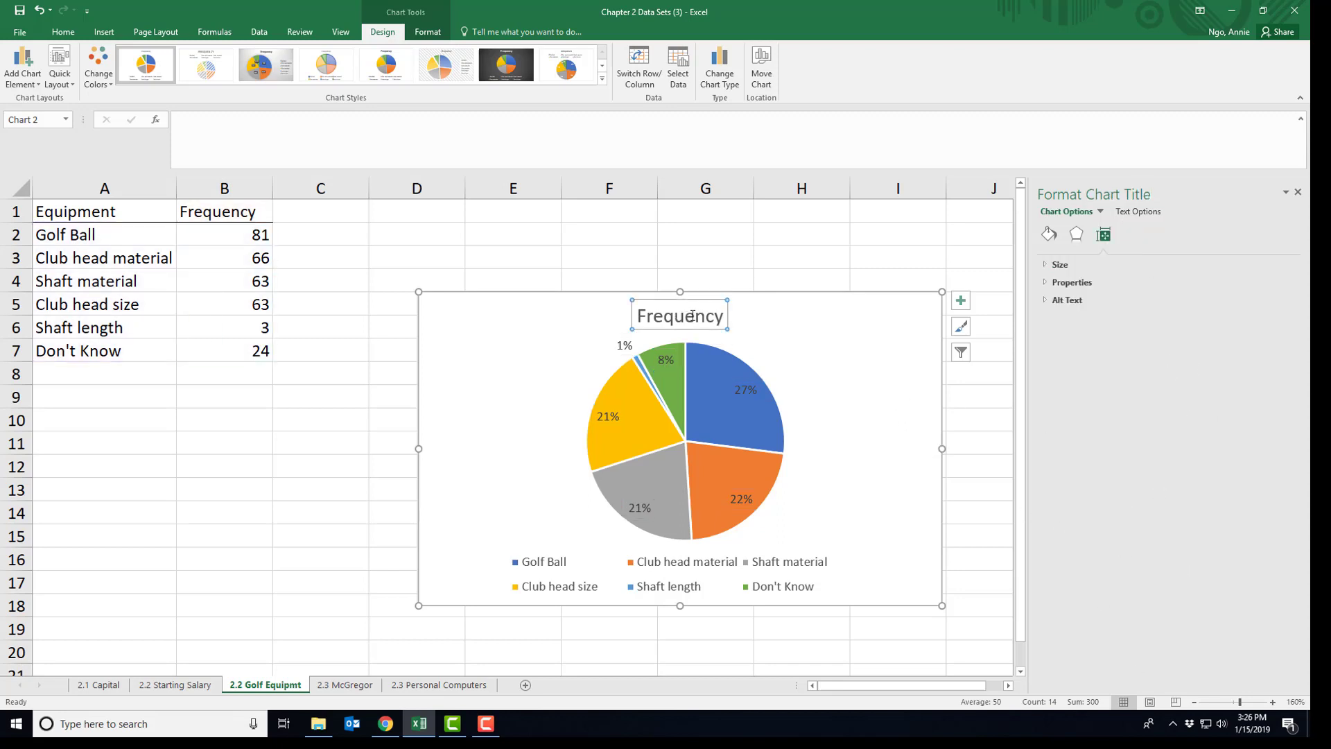
{"action": "double_click", "coordinate": [681, 316]}
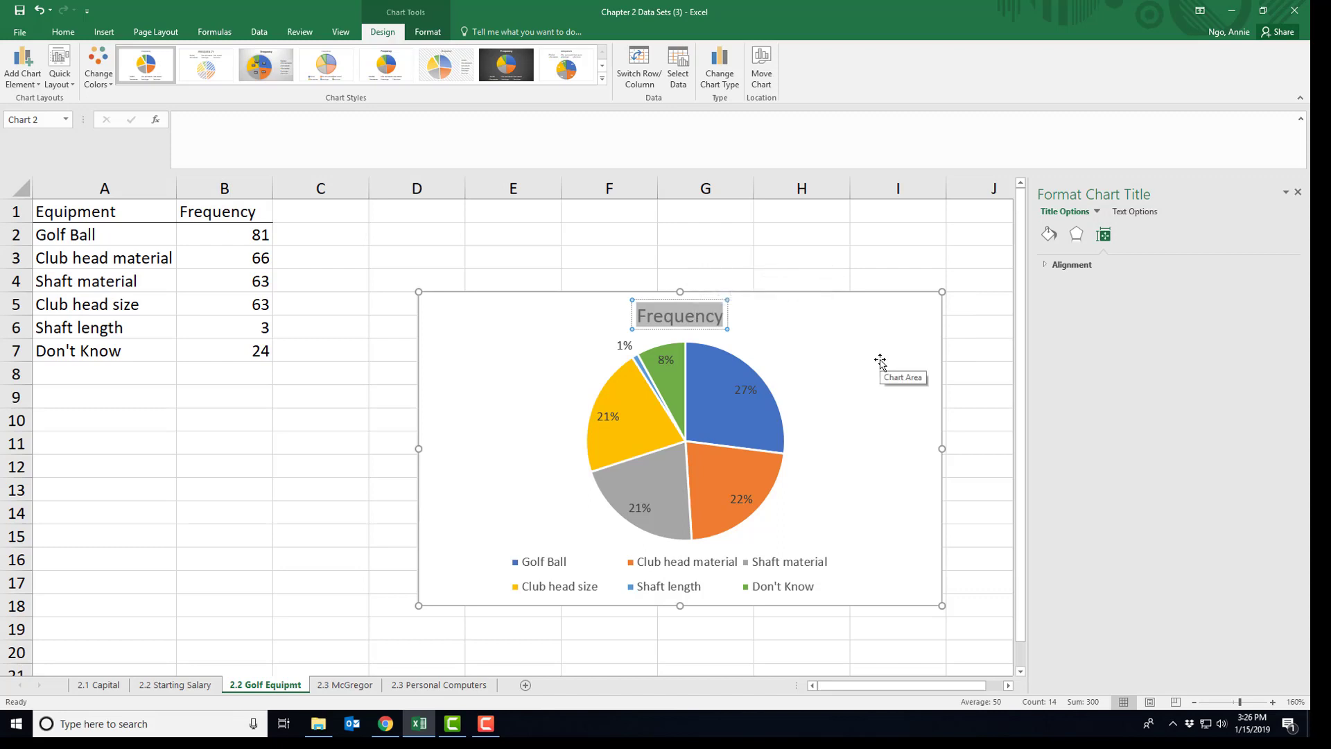
{"action": "type", "text": "Golf Equipme"}
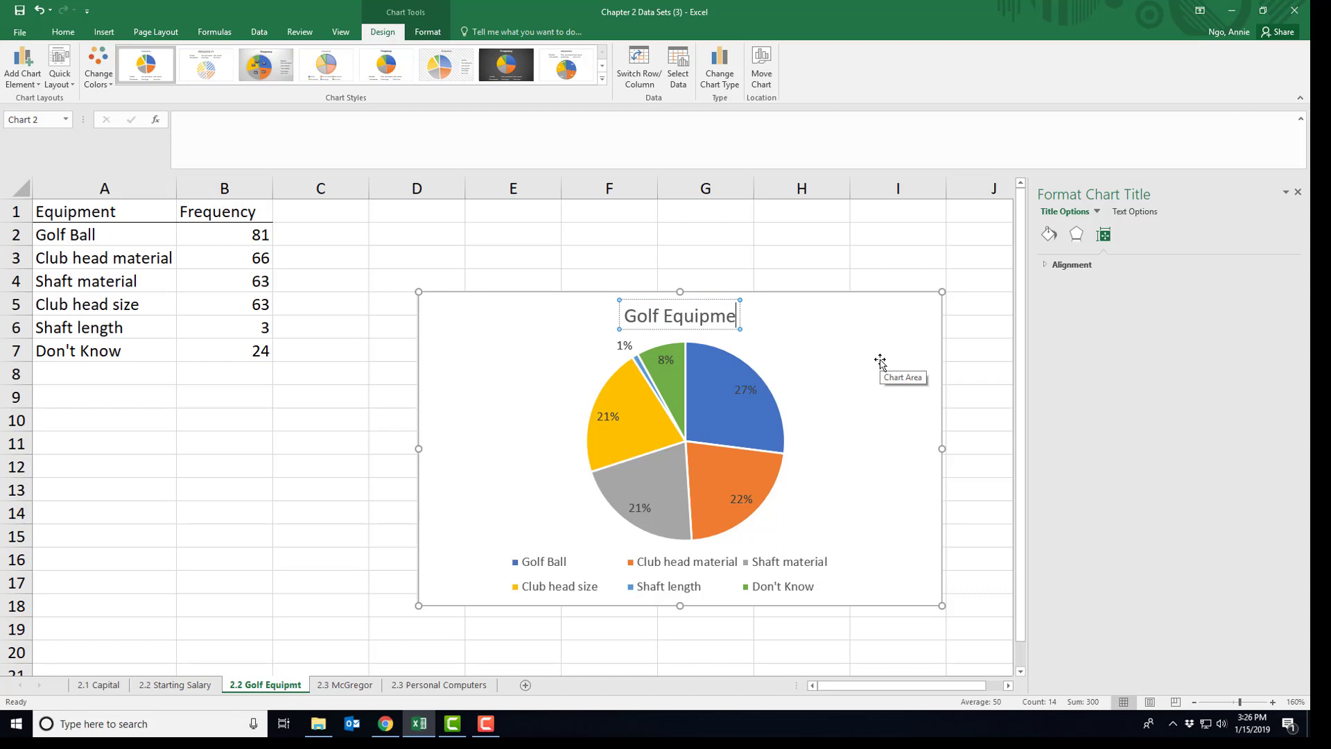
{"action": "type", "text": "nt Usage"}
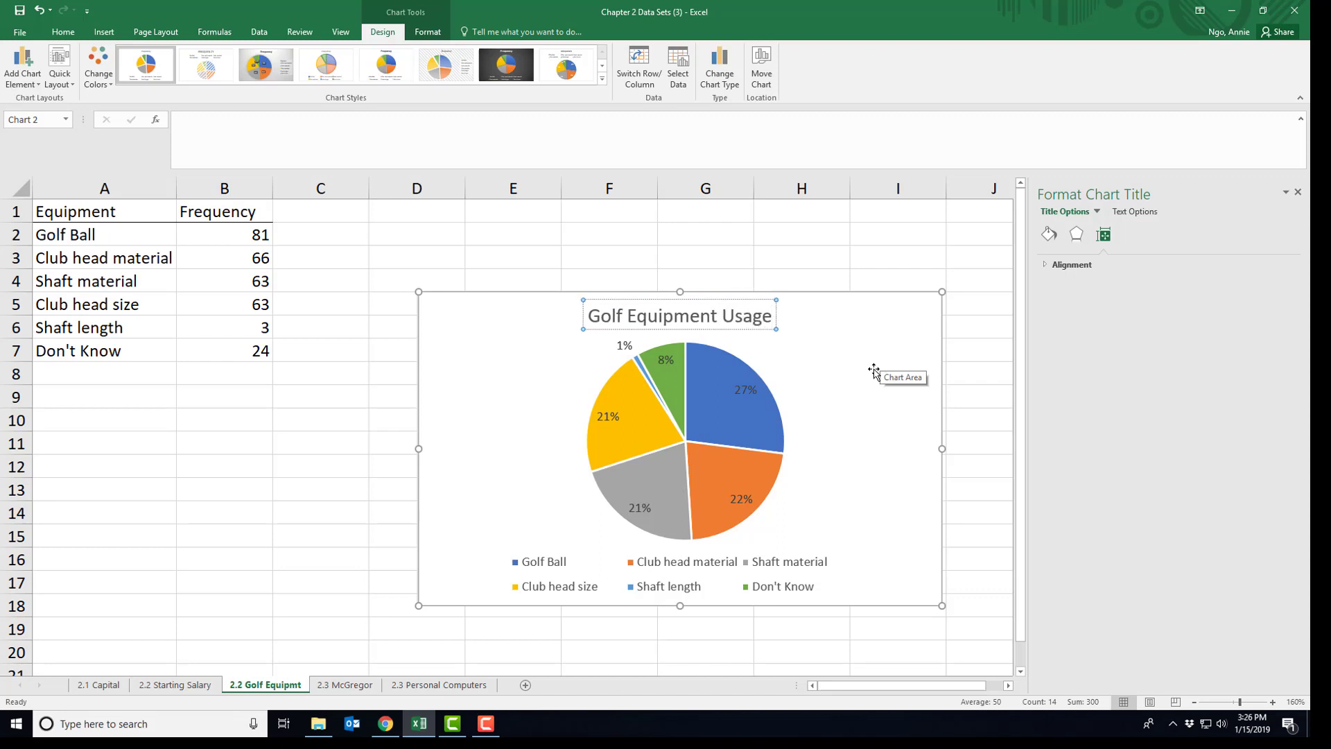
{"action": "left_click", "coordinate": [873, 371]}
{"action": "key", "text": "Escape"}
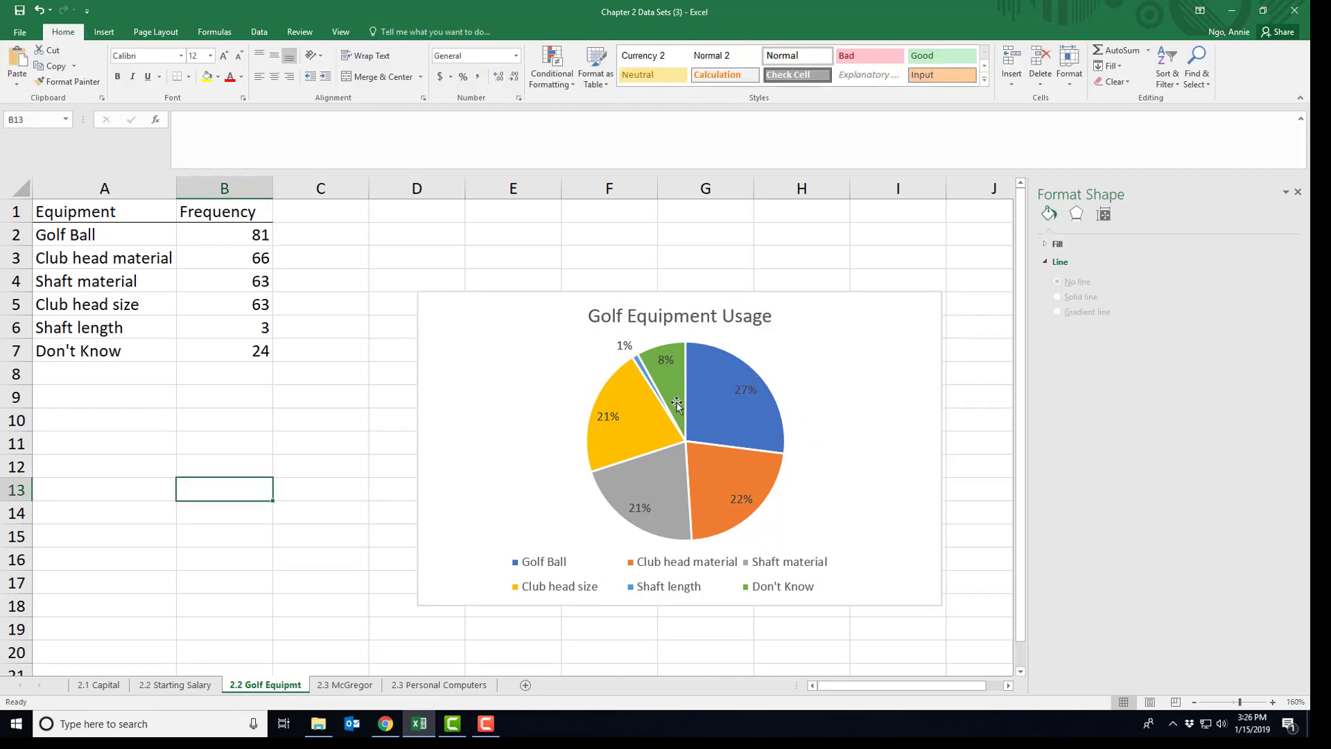
Step: Enter =SUM(B2:B7) in B8 to total the frequencies at 300
{"action": "double_click", "coordinate": [249, 380]}
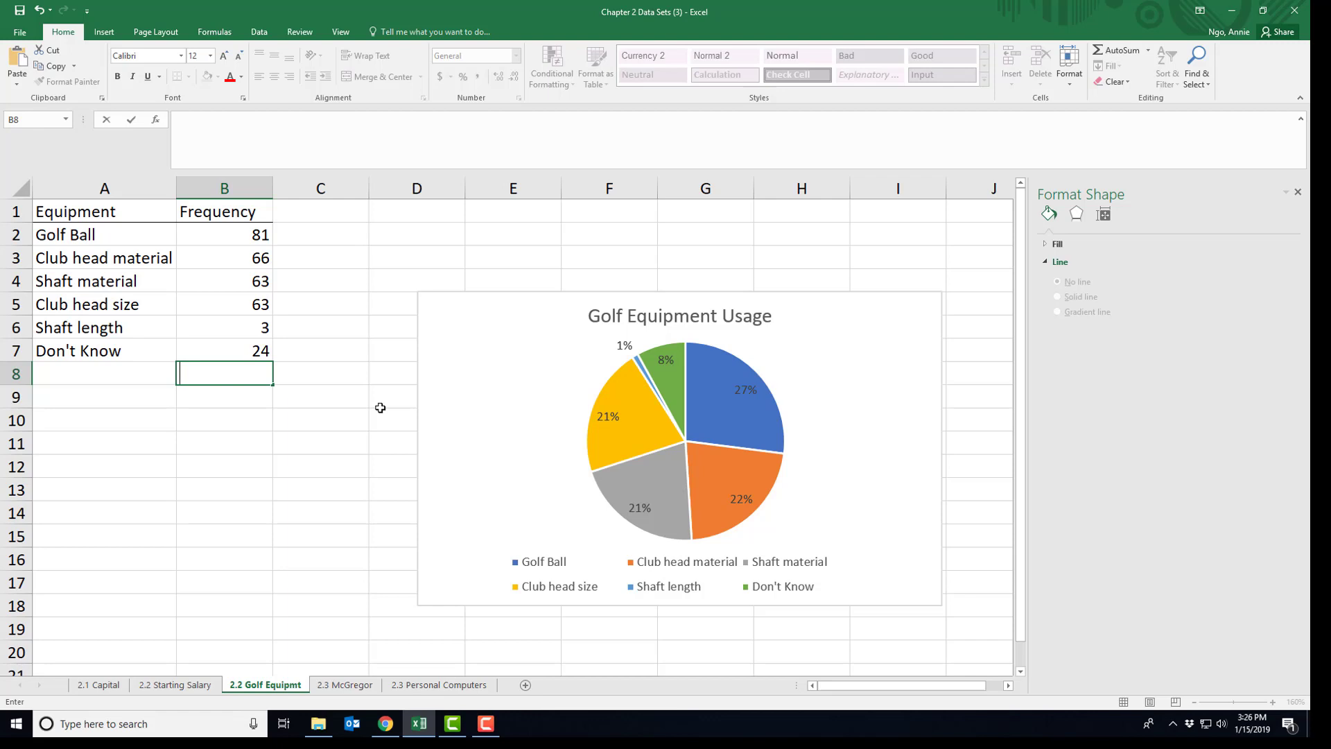
{"action": "type", "text": "=s"}
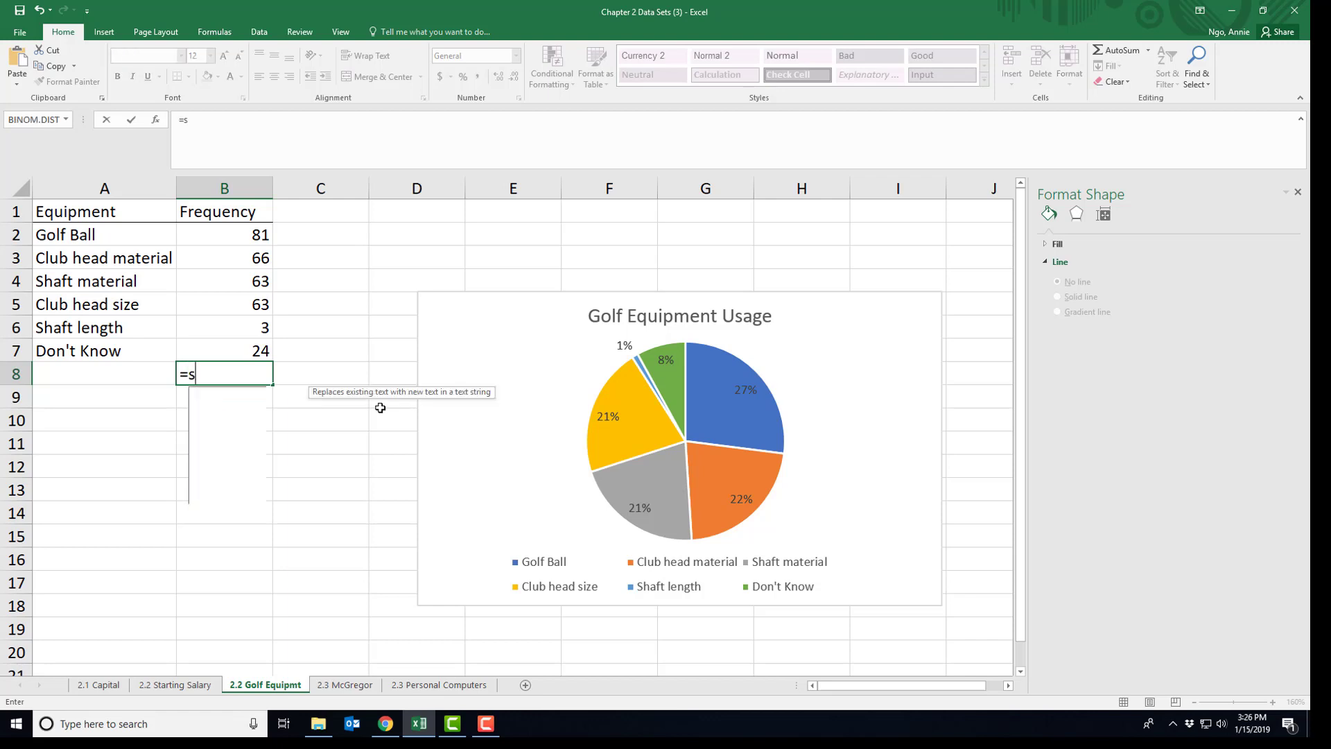
{"action": "type", "text": "um("}
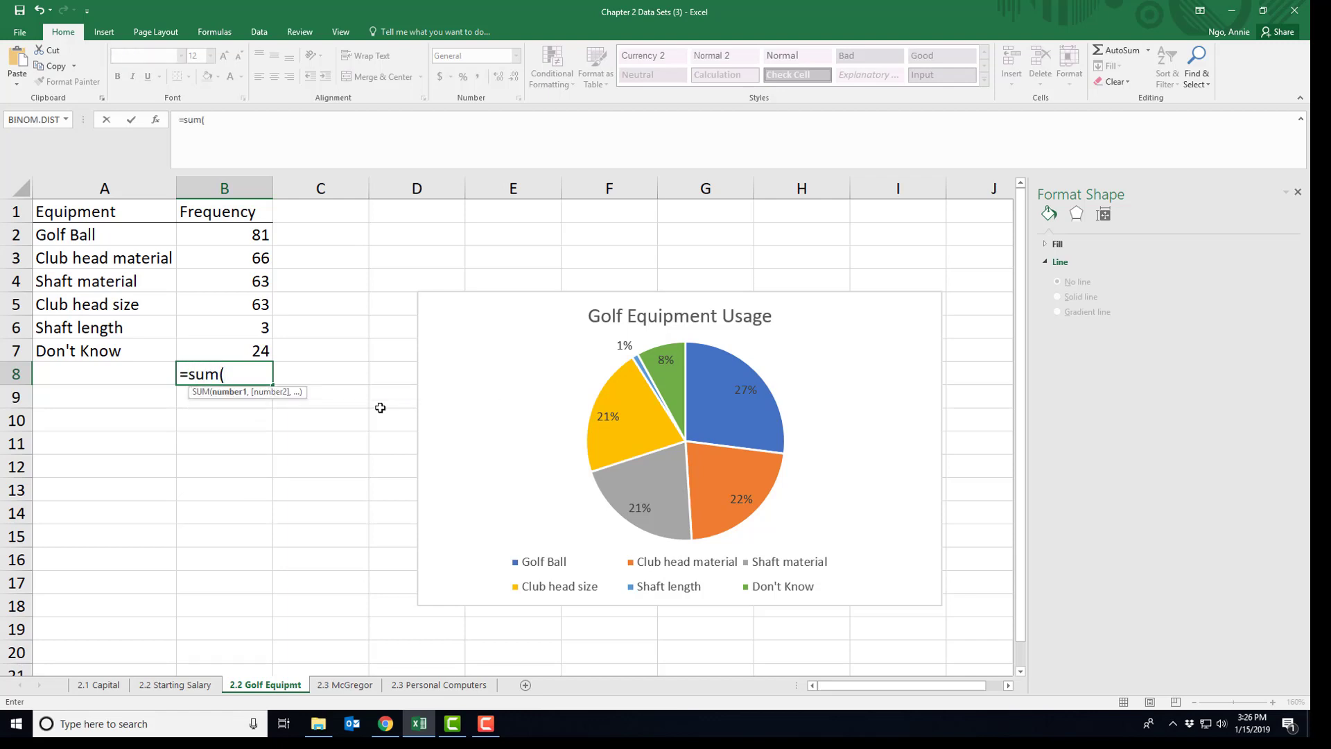
{"action": "left_click_drag", "start_coordinate": [253, 240], "coordinate": [254, 352]}
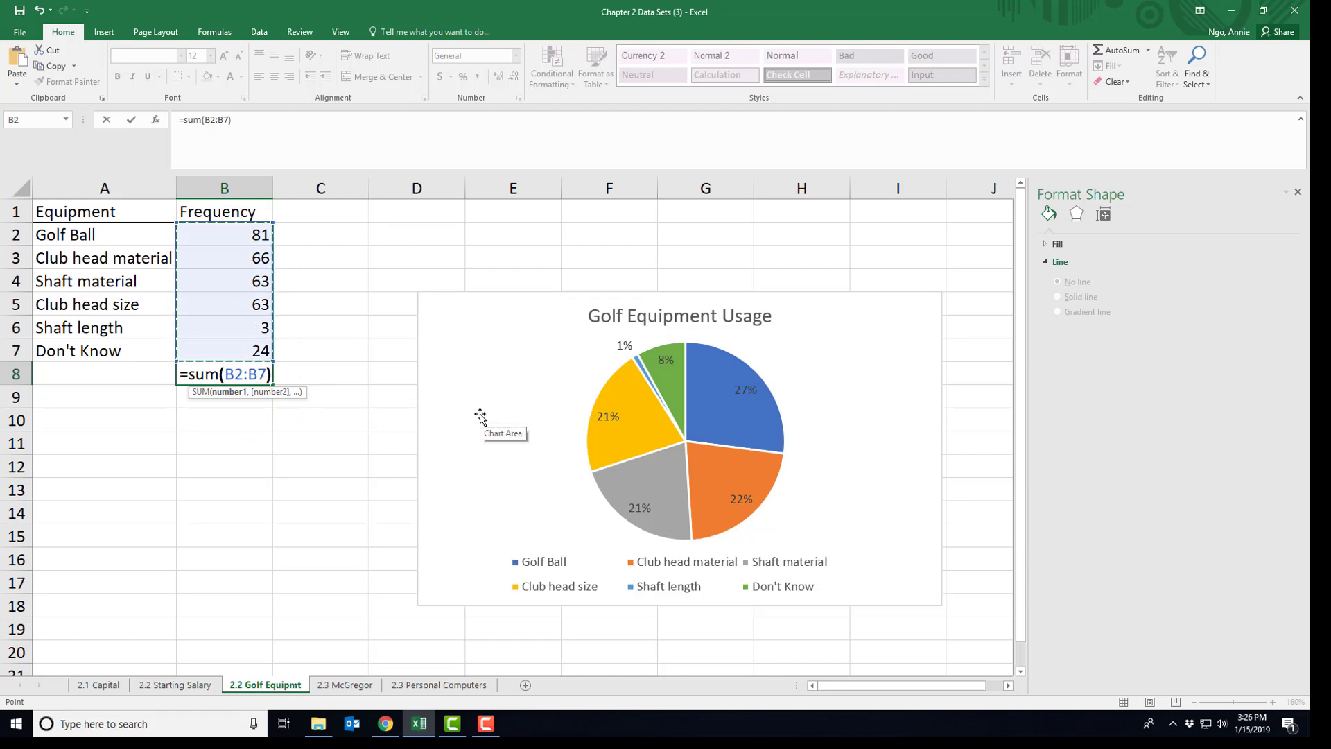
{"action": "type", "text": ")"}
{"action": "key", "text": "Return"}
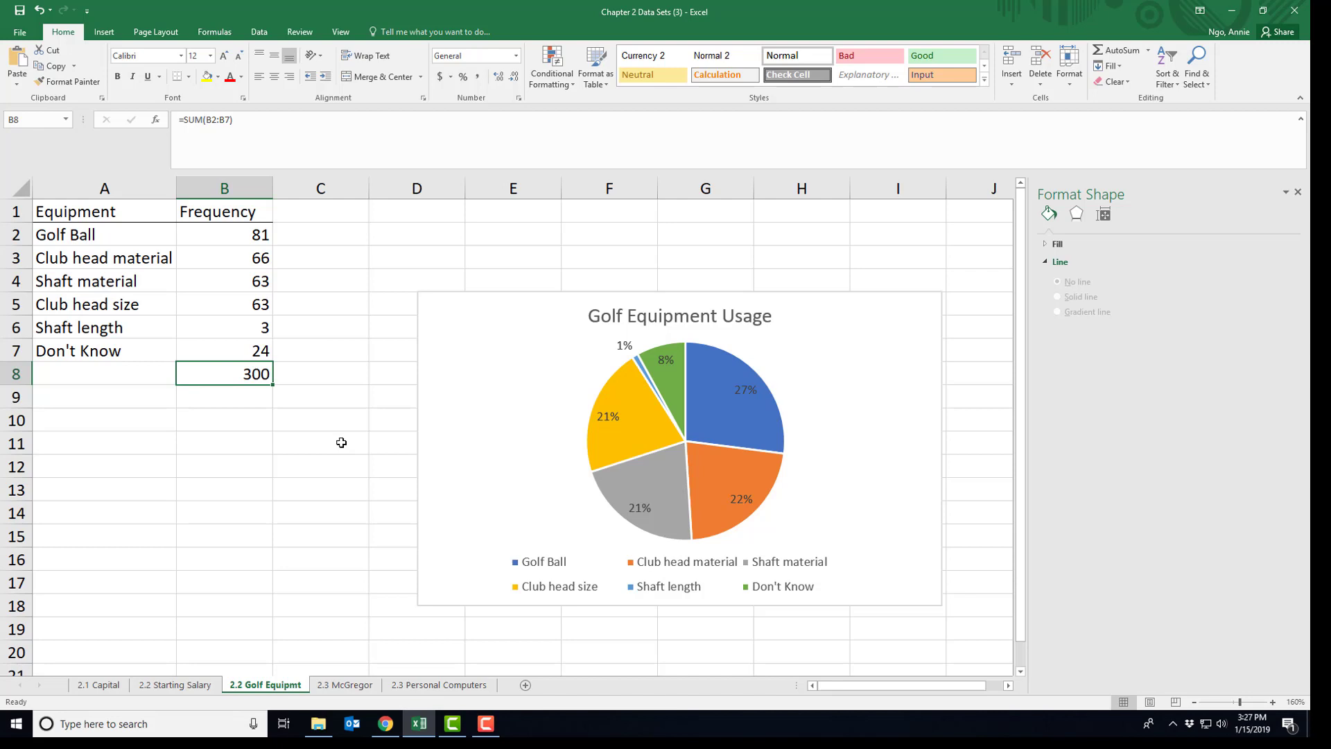
Step: Append '(n = 300)' to the pie chart title so it reads 'Golf Equipment Usage (n = 300)'
{"action": "left_click", "coordinate": [765, 316]}
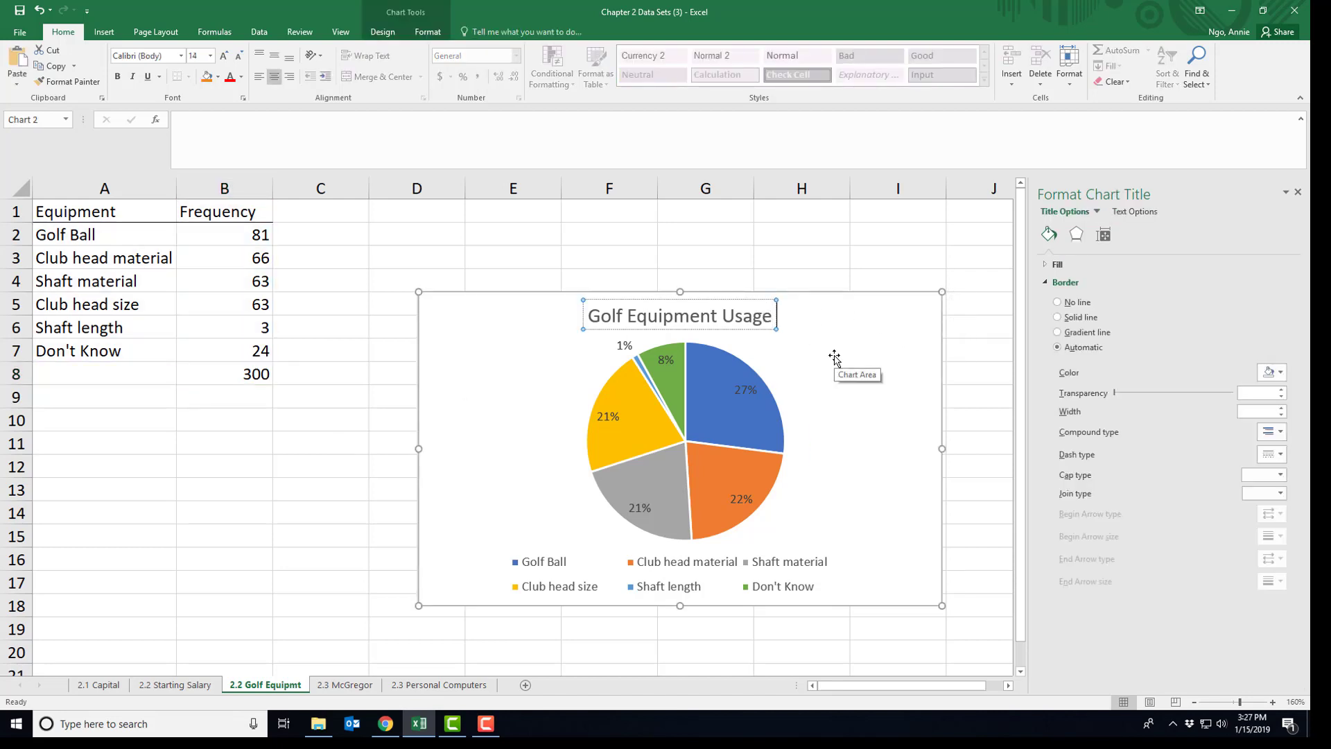
{"action": "type", "text": "(n ="}
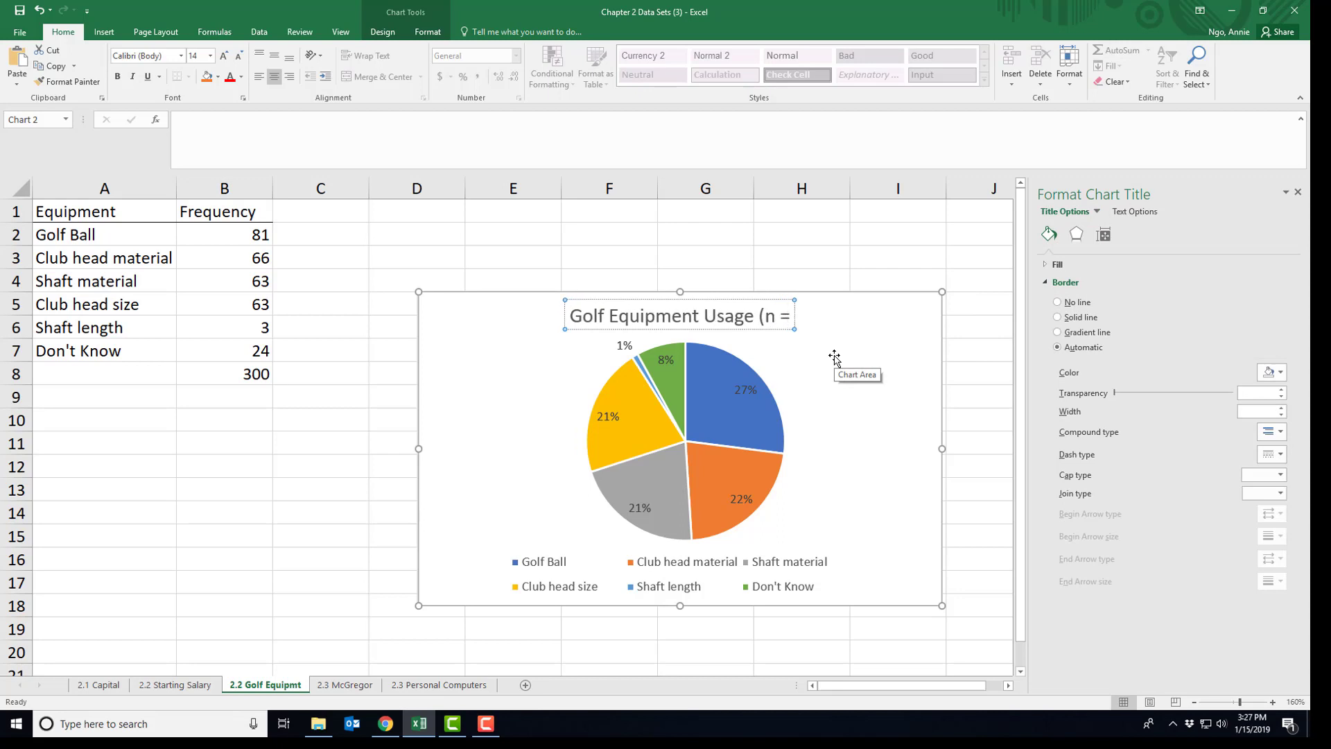
{"action": "type", "text": " 300)"}
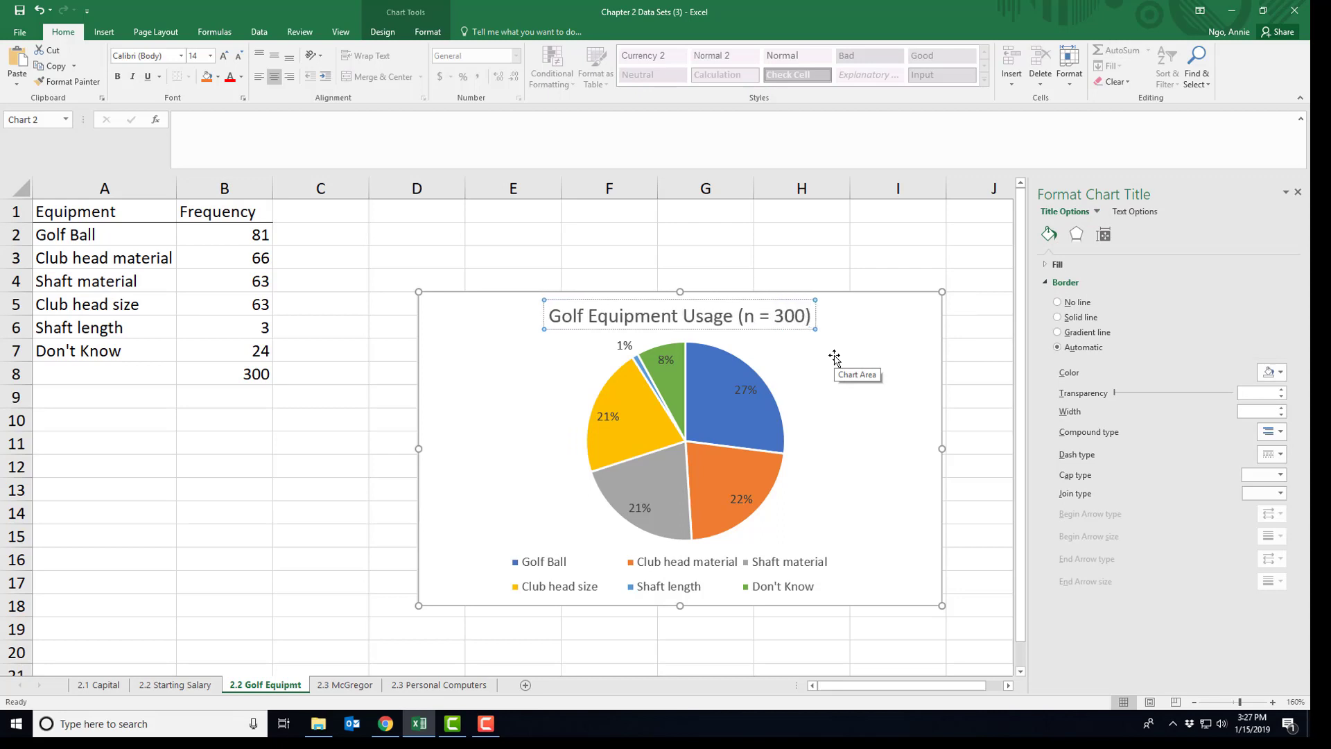
{"action": "left_click", "coordinate": [315, 485]}
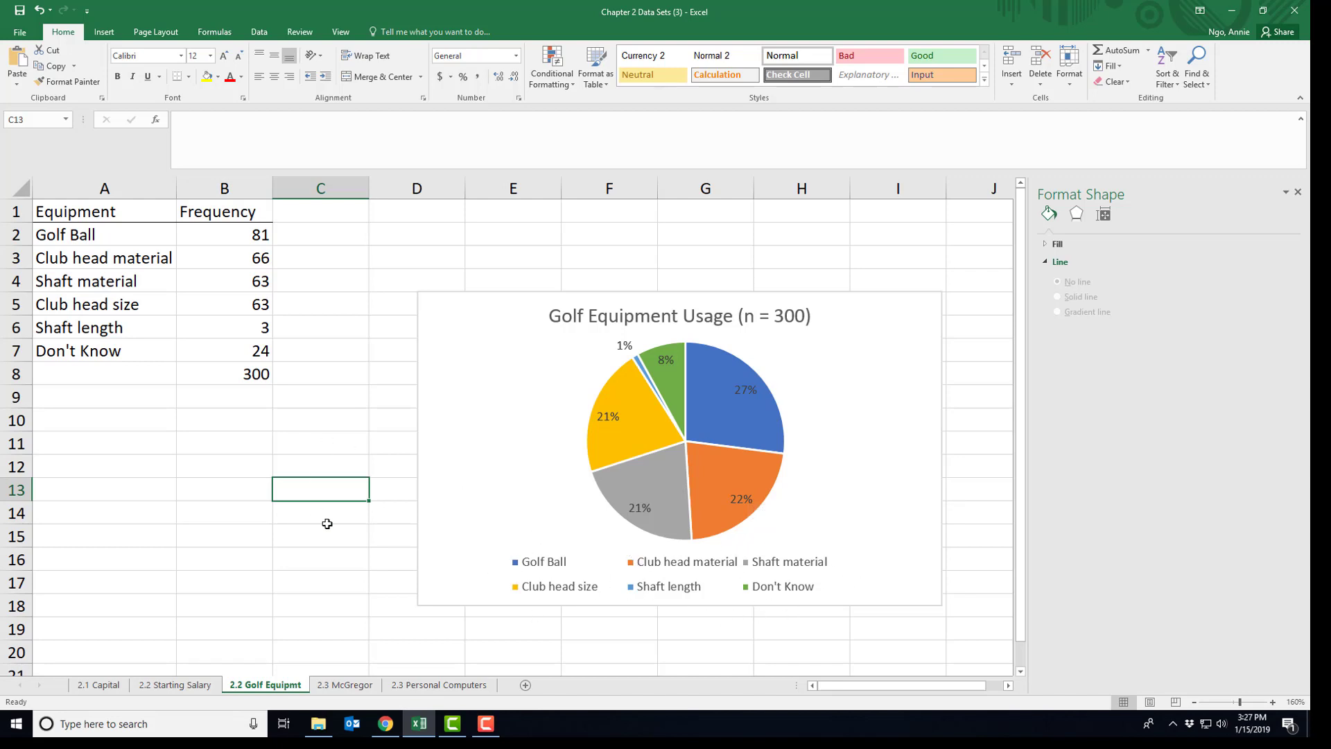
Step: Drag the golf equipment pie chart up and left to sit directly beside the frequency table
{"action": "left_click", "coordinate": [300, 515]}
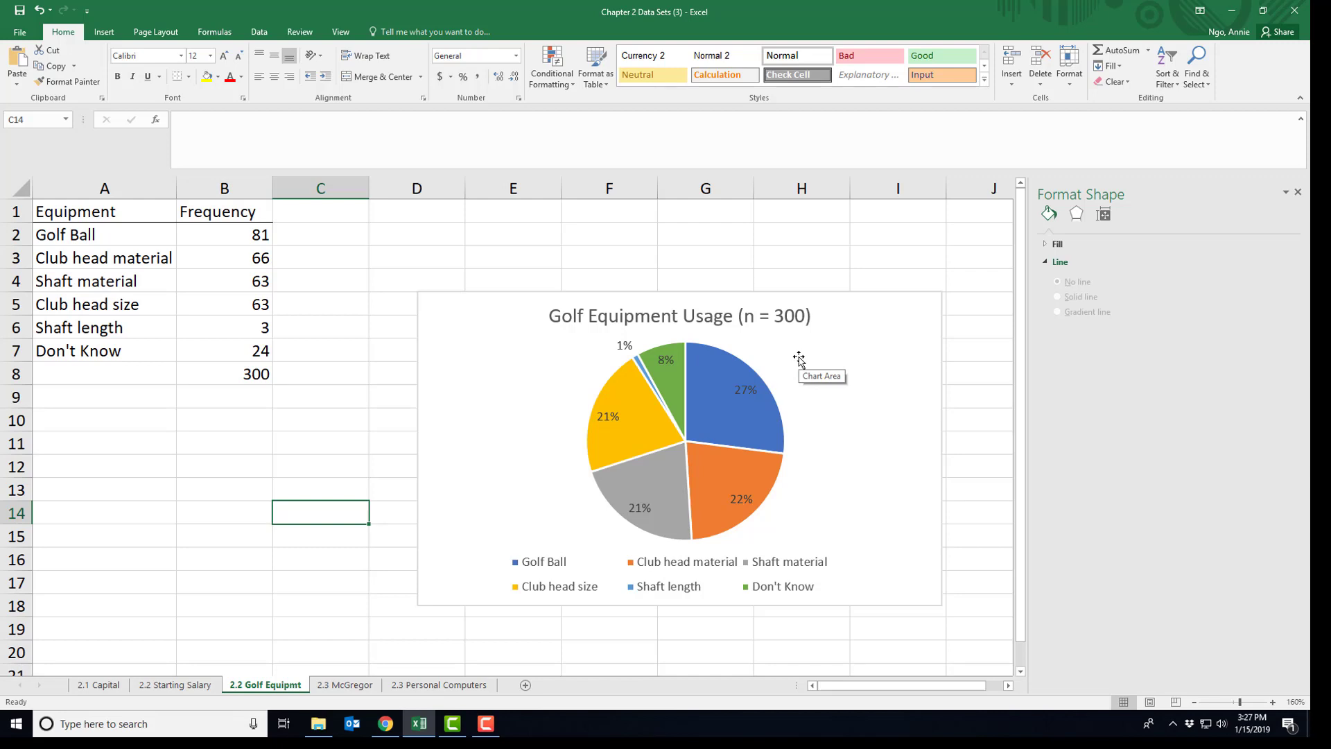
{"action": "left_click_drag", "start_coordinate": [478, 303], "coordinate": [383, 247]}
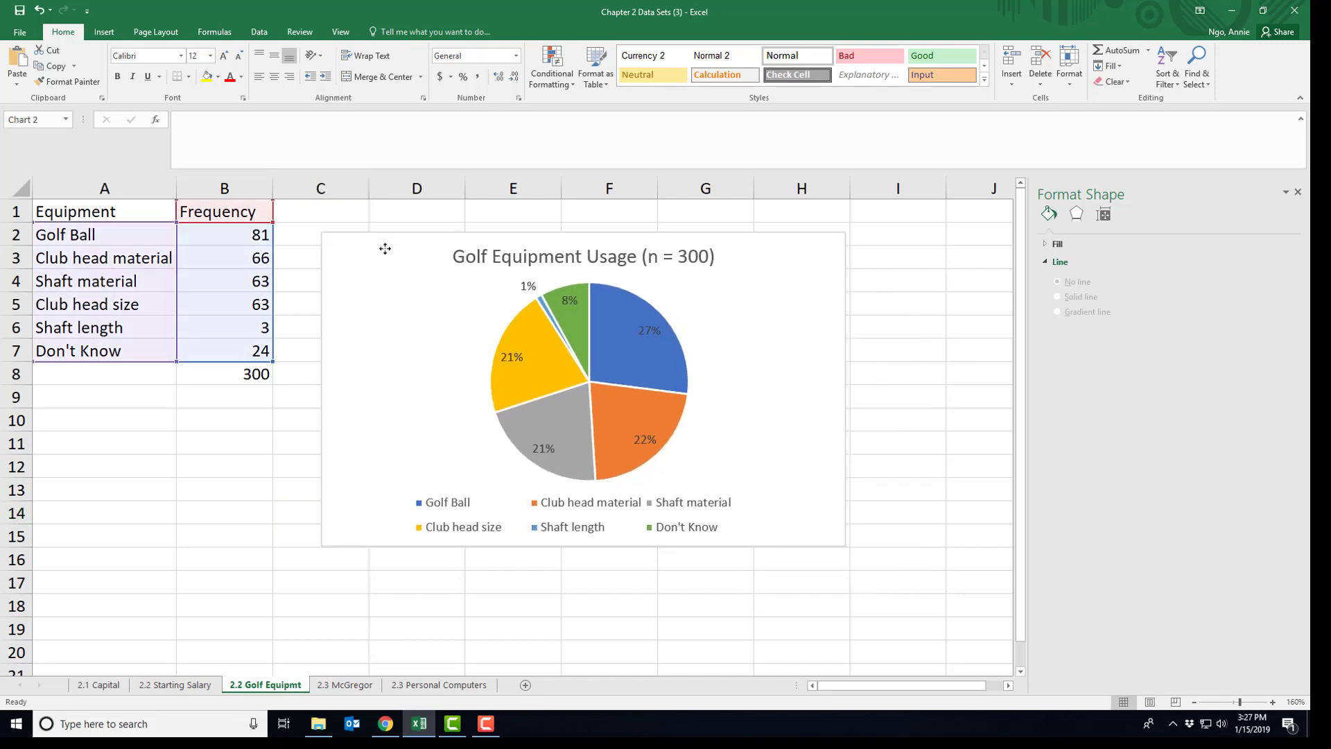
{"action": "left_click", "coordinate": [521, 577]}
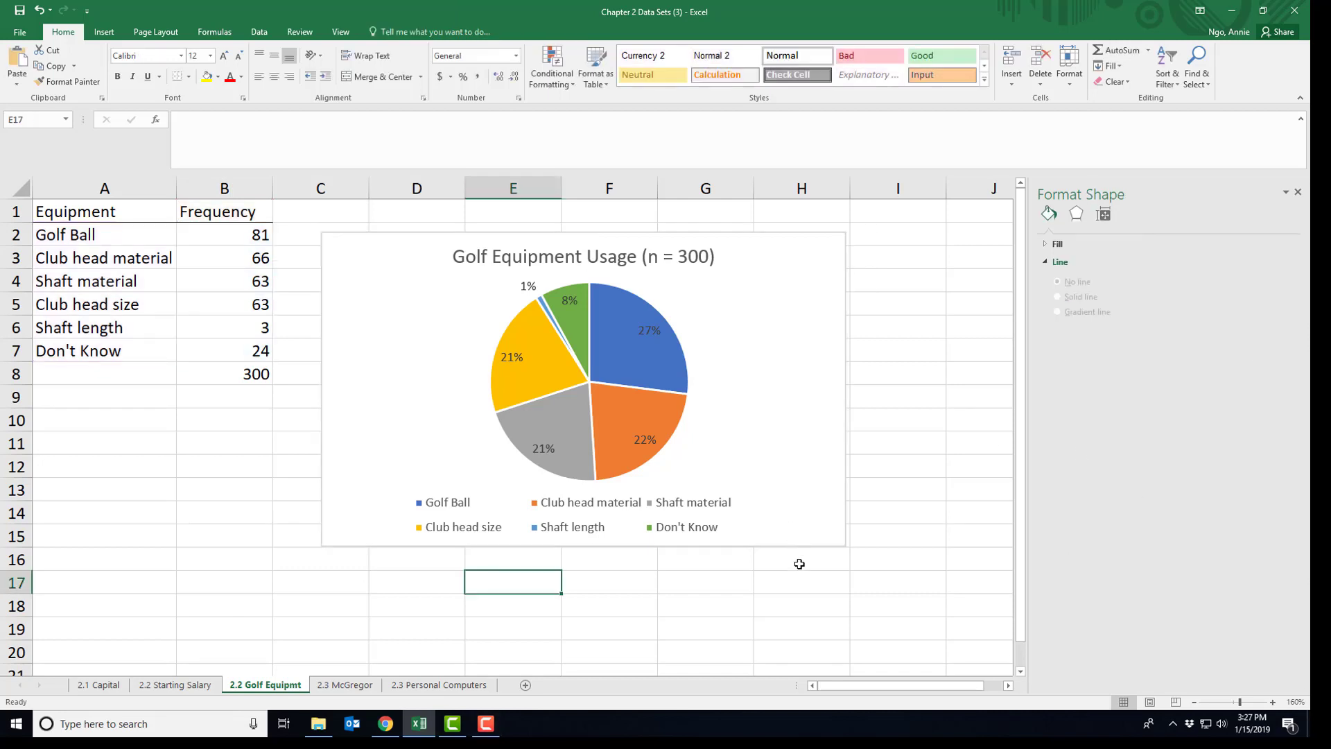